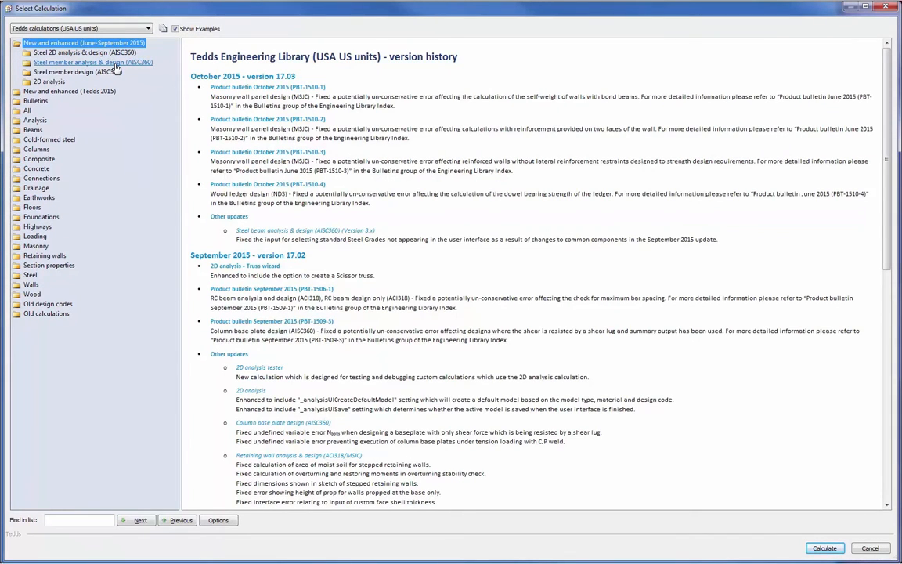
Run the Continuous beam (ASD) example from Steel member analysis & design (AISC360) and finish it with its preset data
click(115, 64)
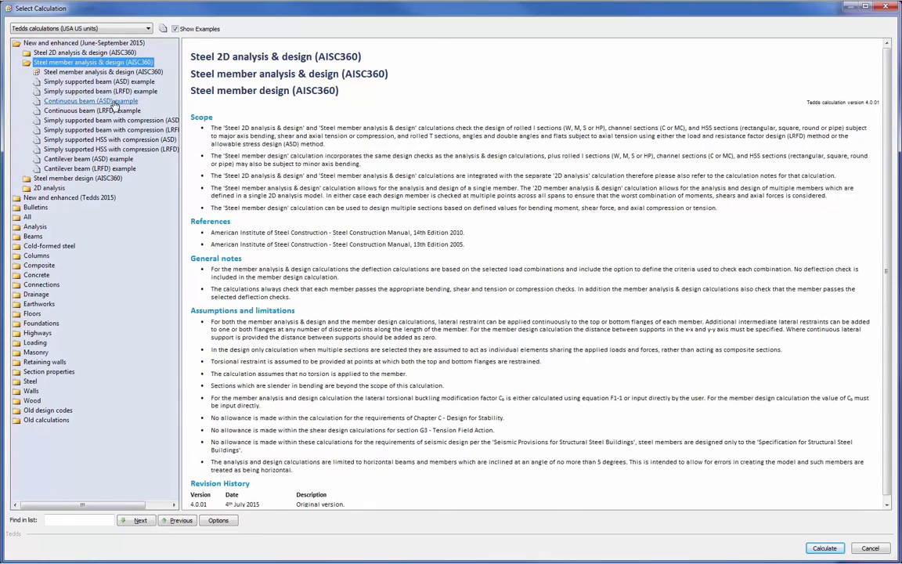
click(110, 100)
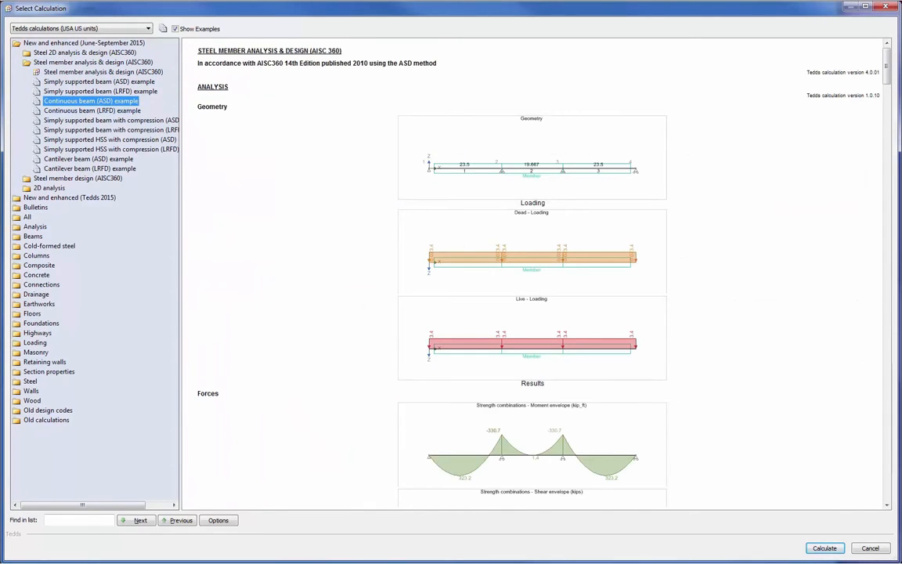
click(825, 548)
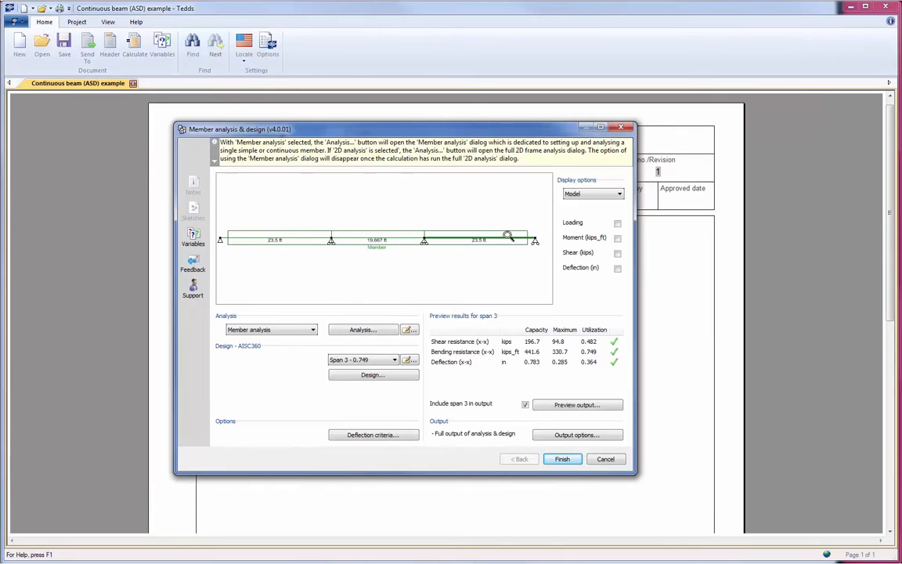
click(562, 461)
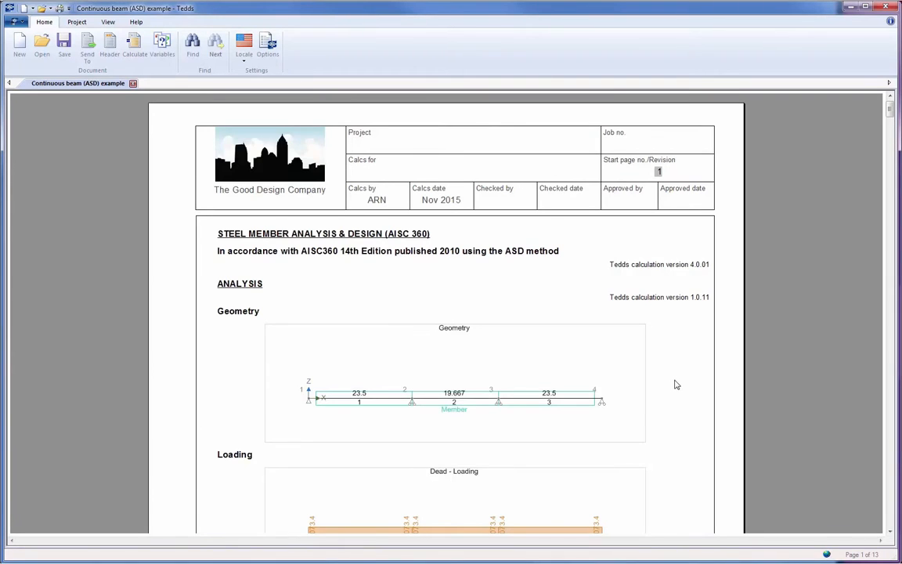
scroll(677, 384, down, 15)
scroll(676, 386, down, 5)
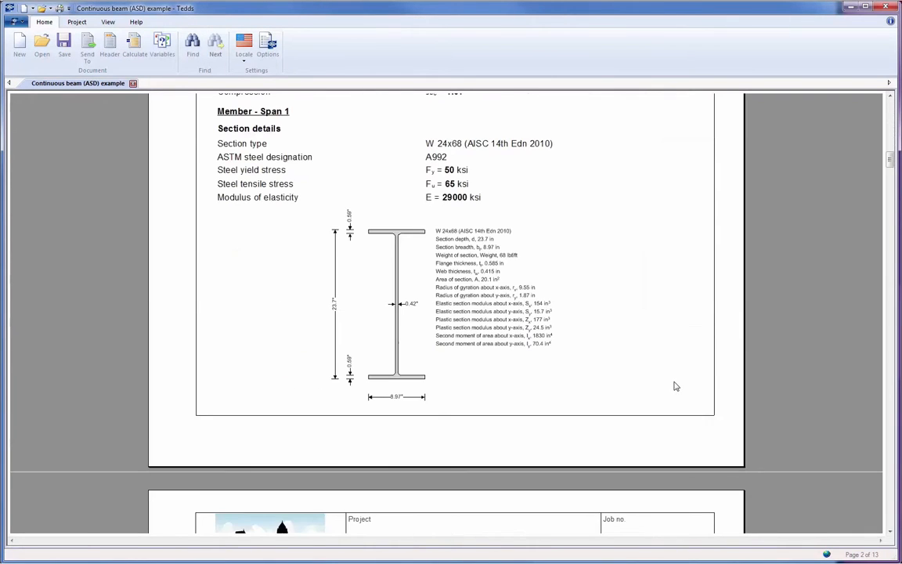
scroll(676, 384, down, 5)
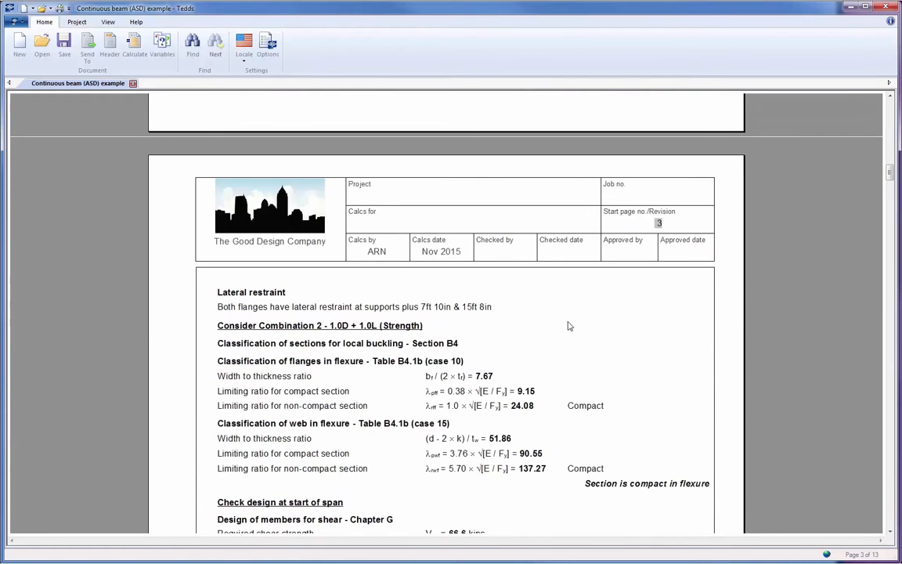
Set the document header's "Calcs for" entry to "Main beam"
click(110, 52)
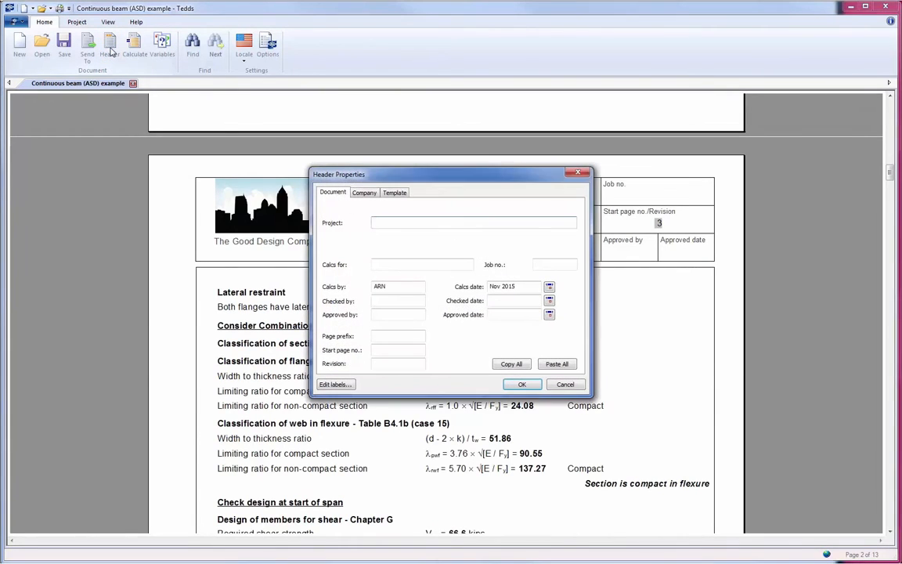
click(411, 267)
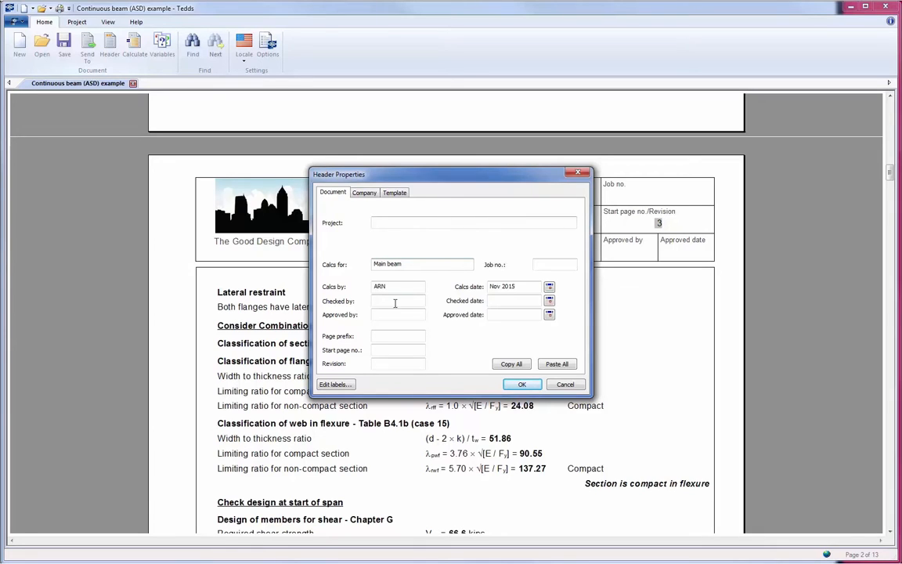
click(523, 385)
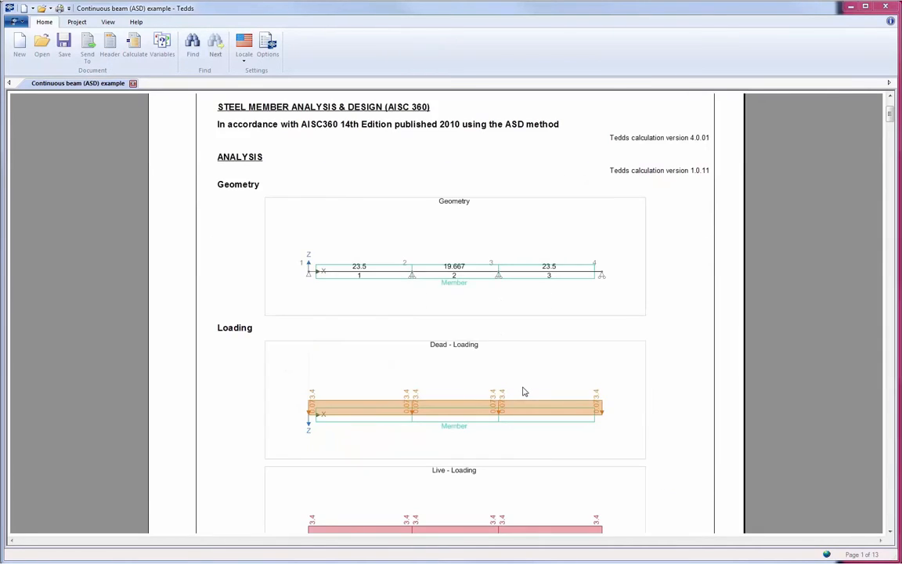
scroll(525, 385, up, 3)
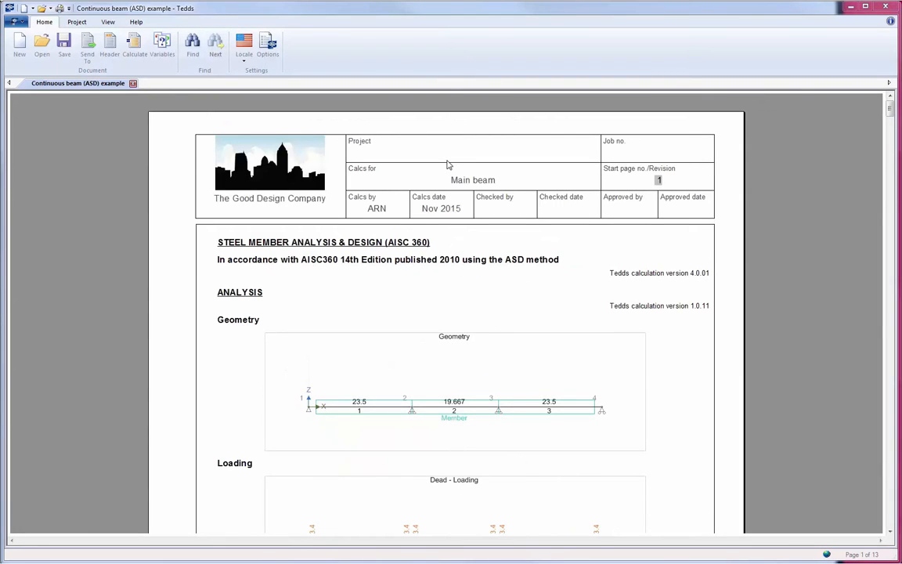
Save the calculation document as "Main beam" in the ABCD1234 folder
click(64, 47)
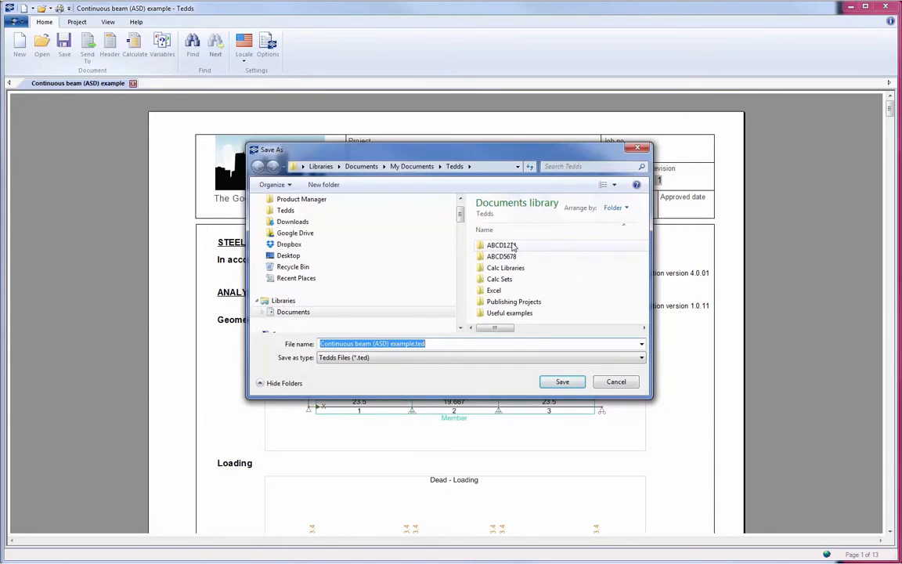
double_click(513, 246)
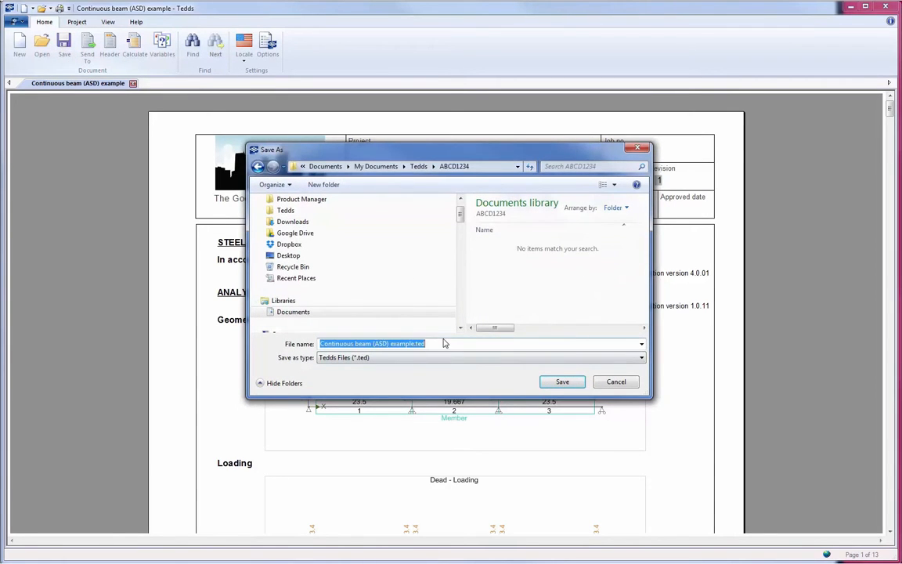
text(Main beam)
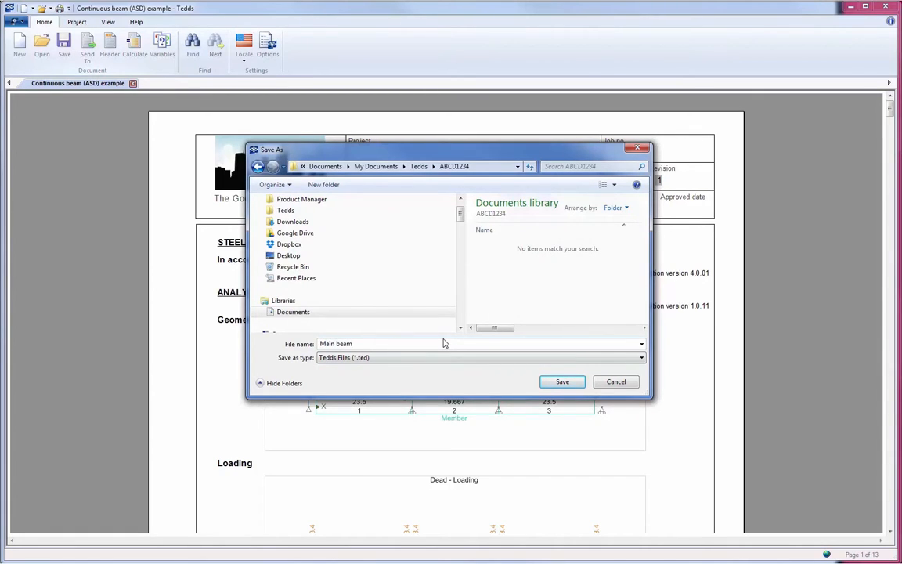
click(573, 384)
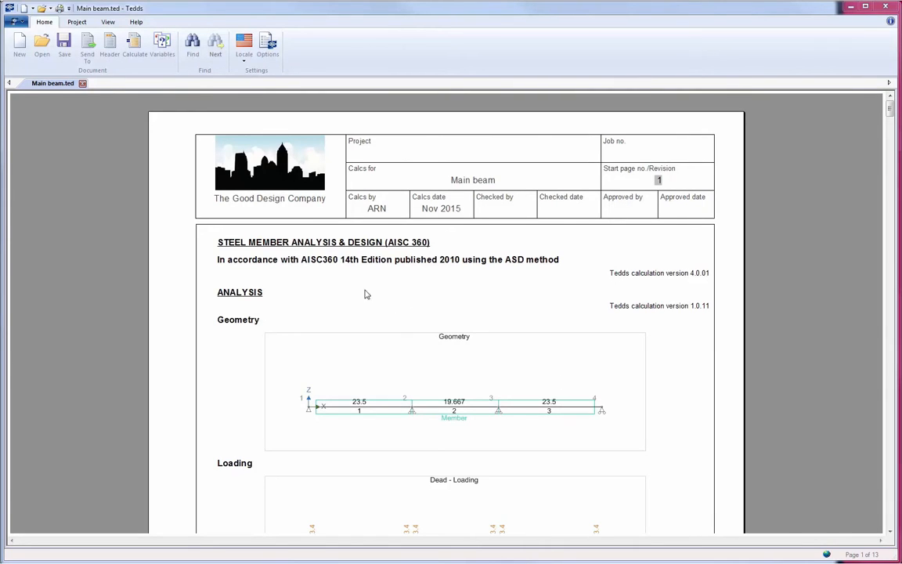
Create a project named "ABCD1234 - Steel Frame" and add the active Main beam document to it
click(76, 22)
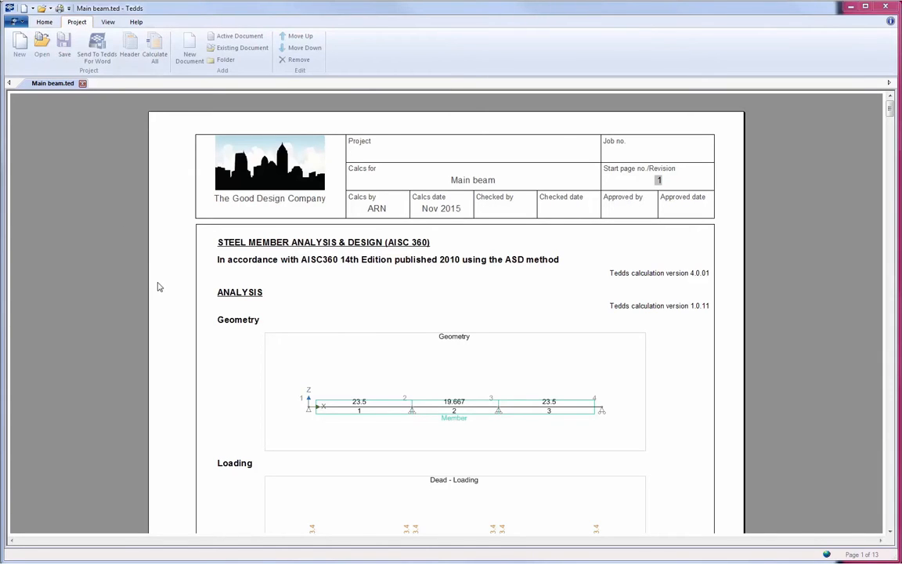
click(21, 47)
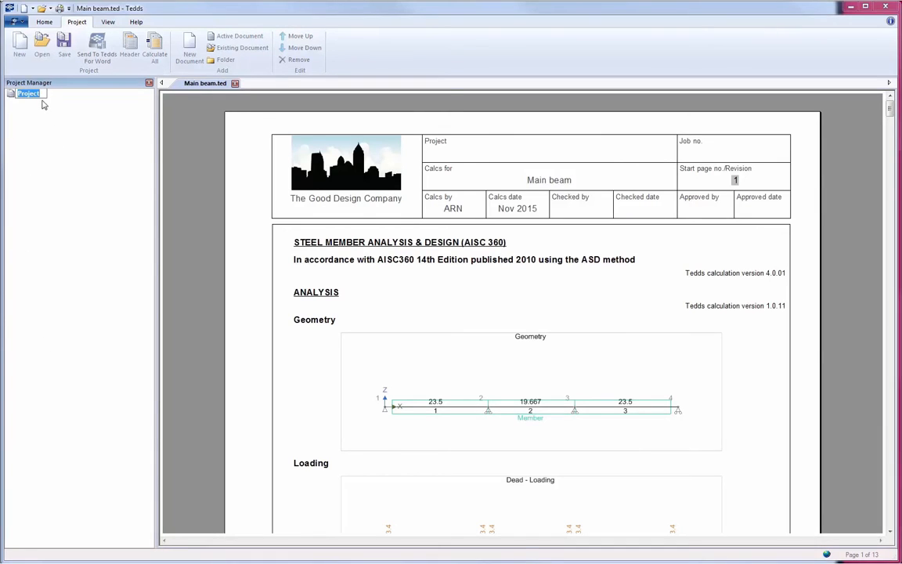
text(ABCD123 - Stee)
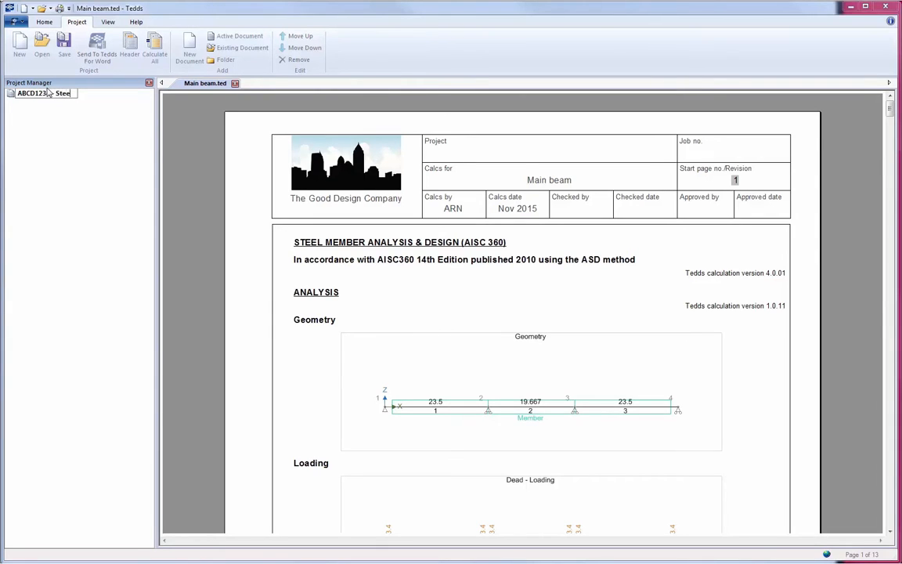
text(l Frame)
key(Return)
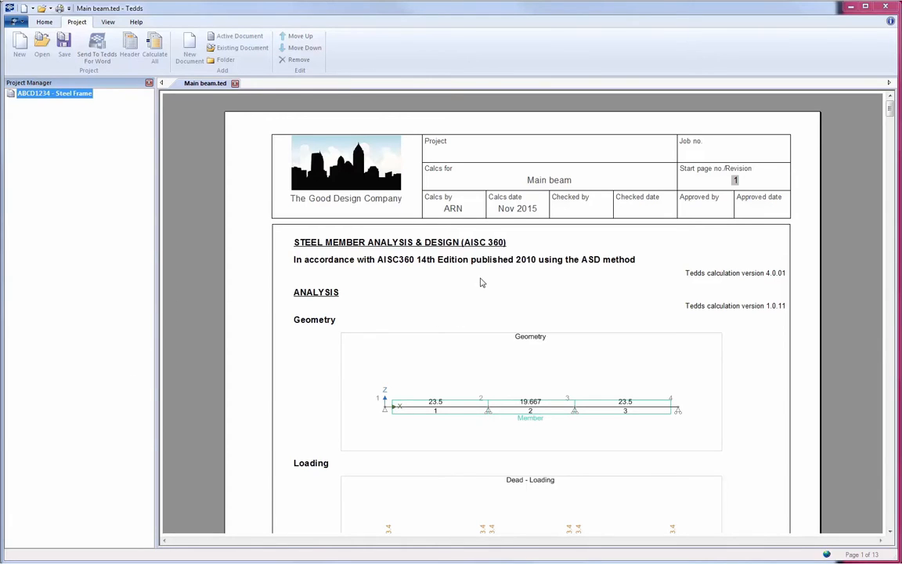
click(248, 40)
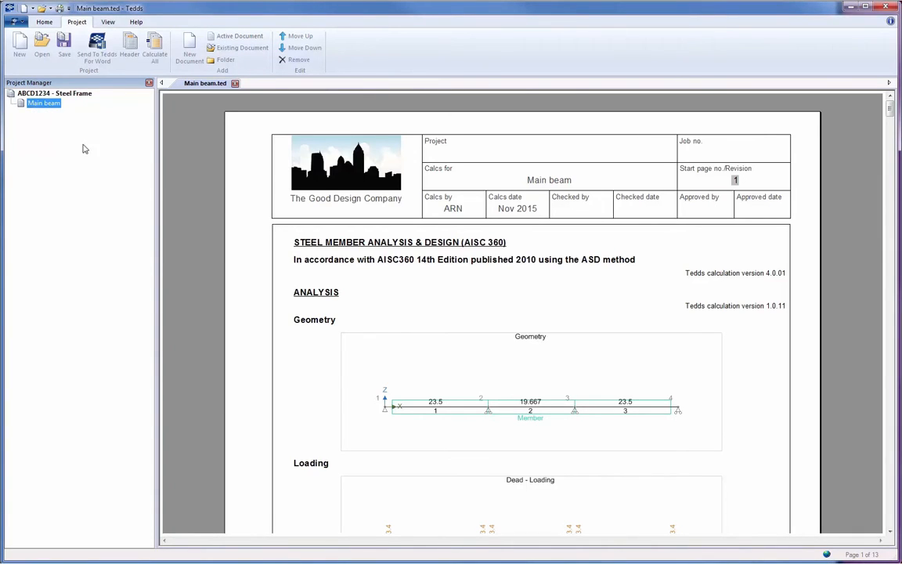
Add the existing Base plate.ted and Main column.ted from the ABCD1234 folder to the project and open both documents
click(237, 49)
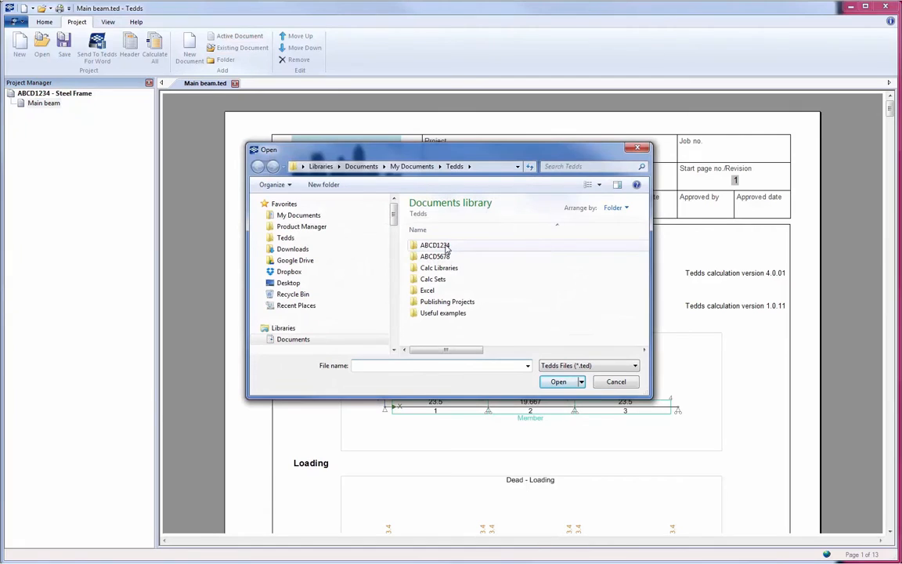
double_click(446, 247)
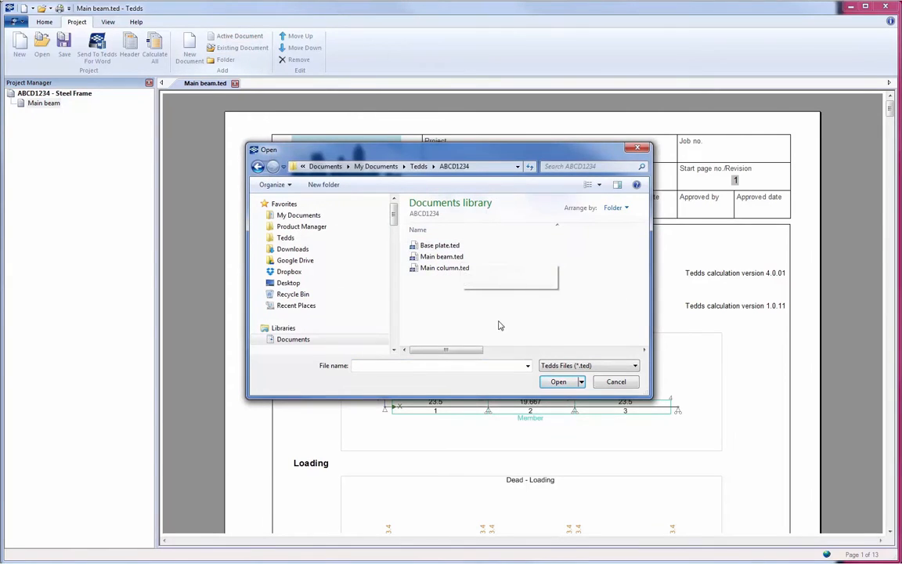
click(451, 267)
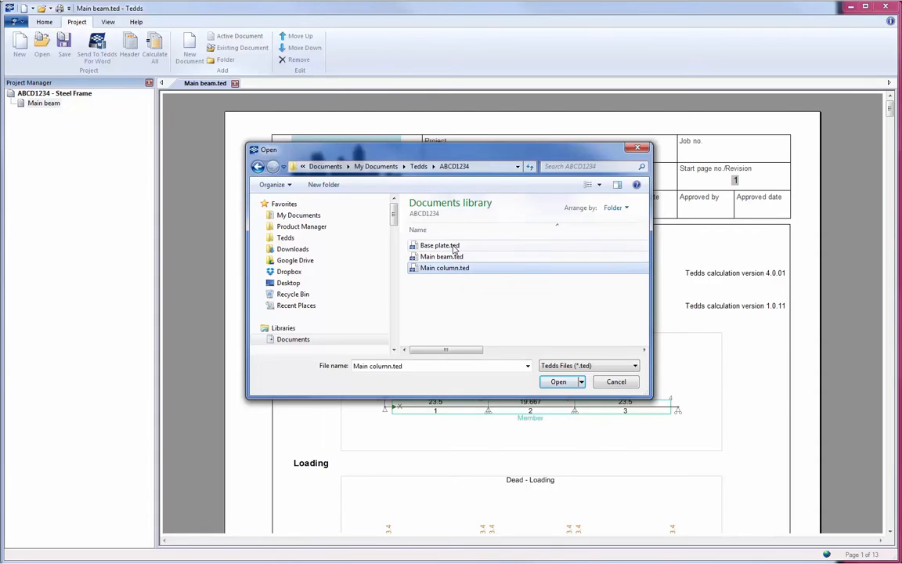
ctrl+click(452, 246)
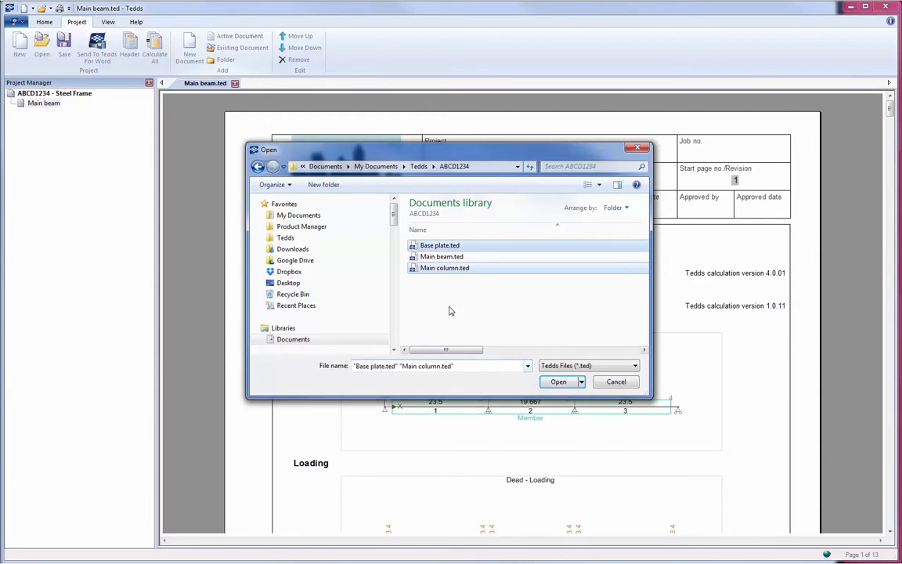
click(560, 381)
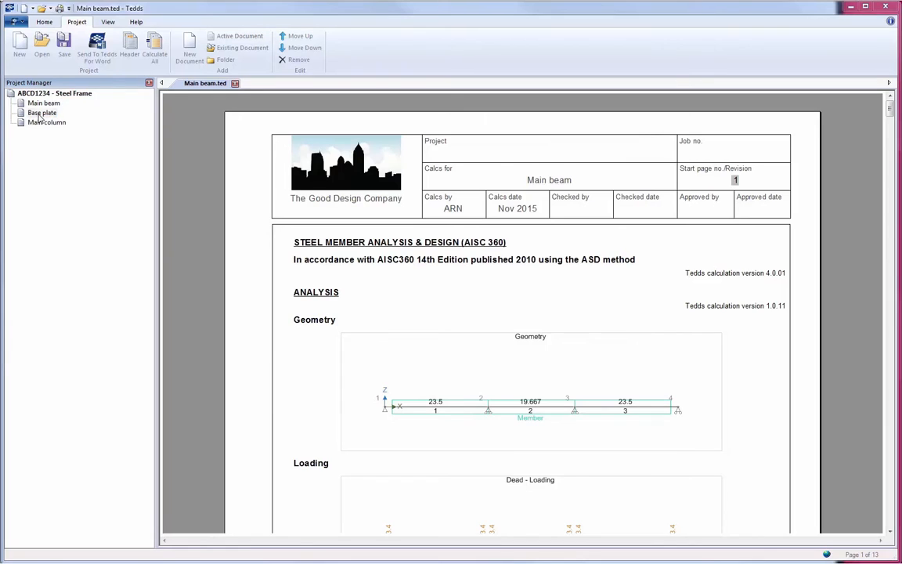
double_click(40, 113)
double_click(43, 122)
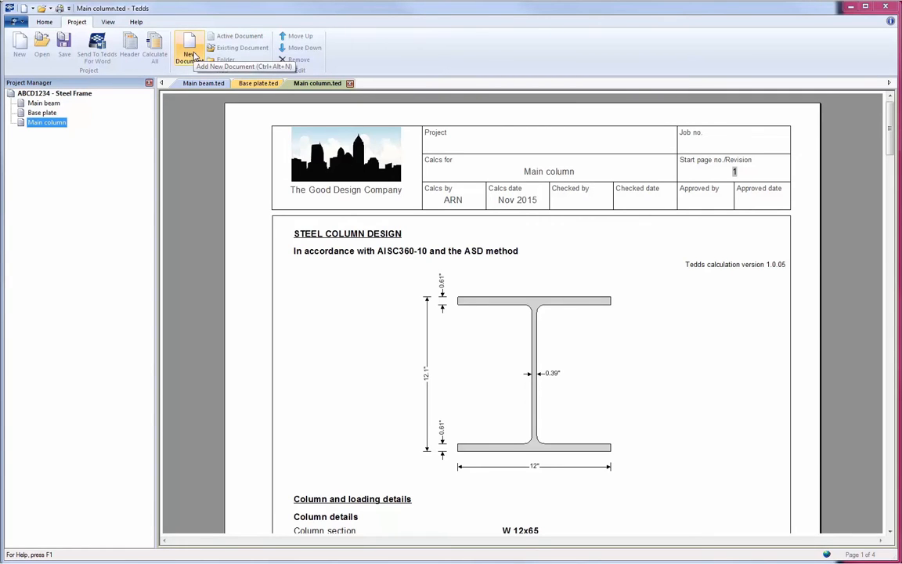
Add a new project document based on the Single column example of Footing analysis & design (ACI318) under Foundations
click(193, 55)
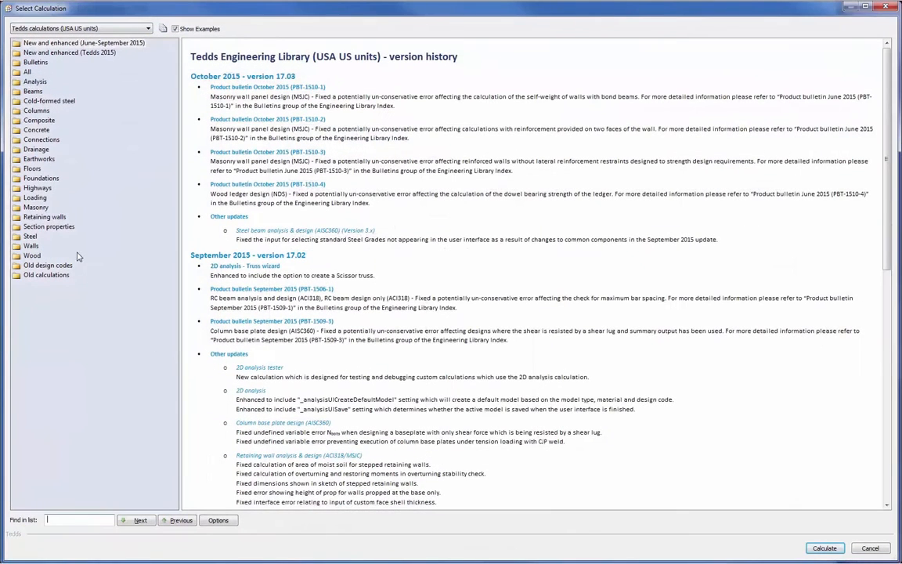
click(44, 178)
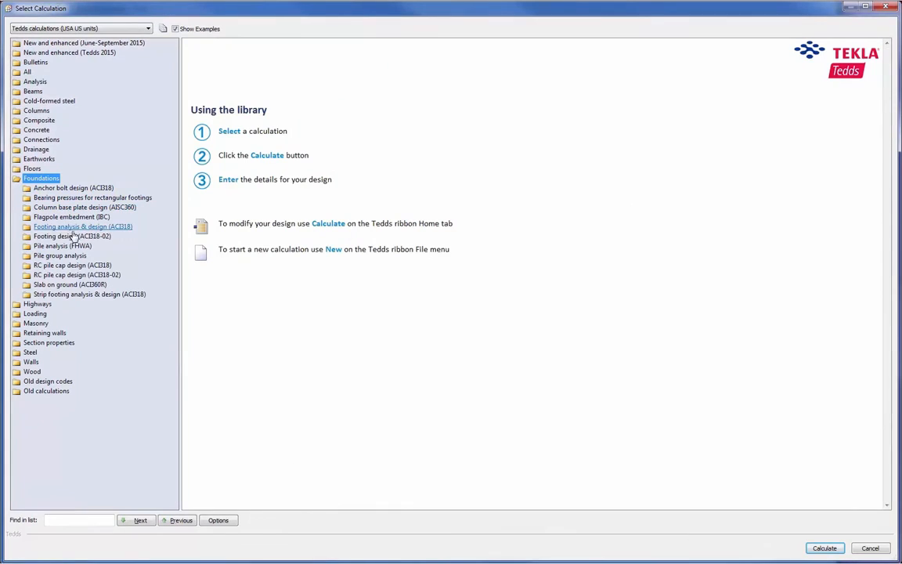
click(77, 226)
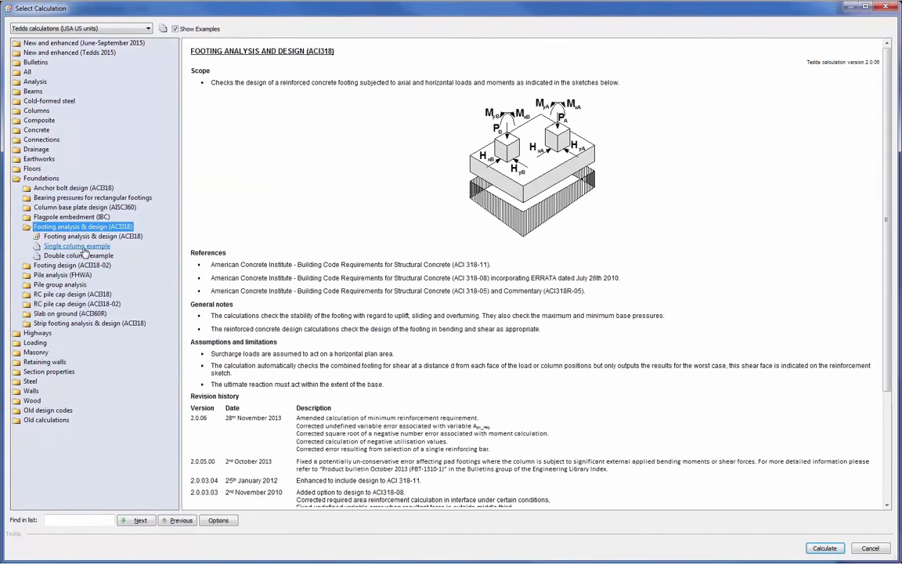
click(82, 246)
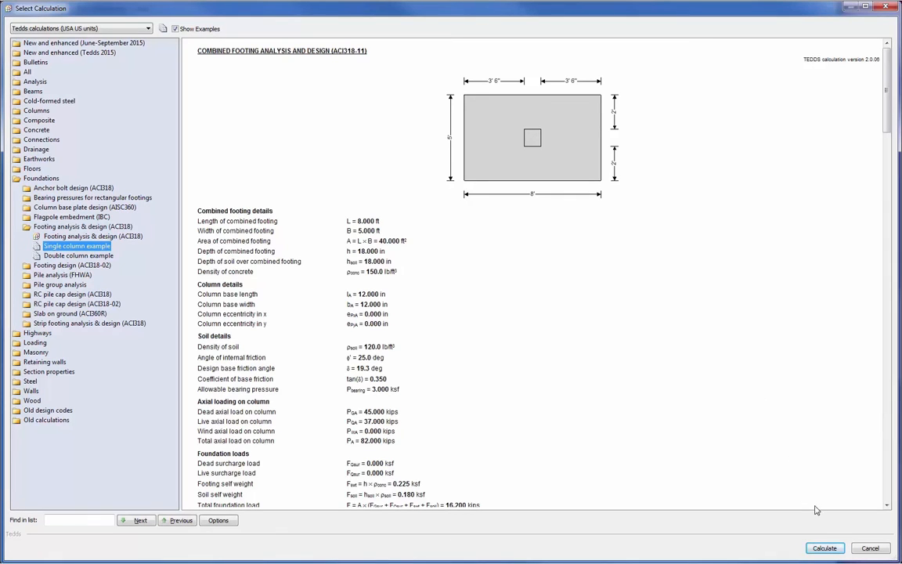
click(825, 548)
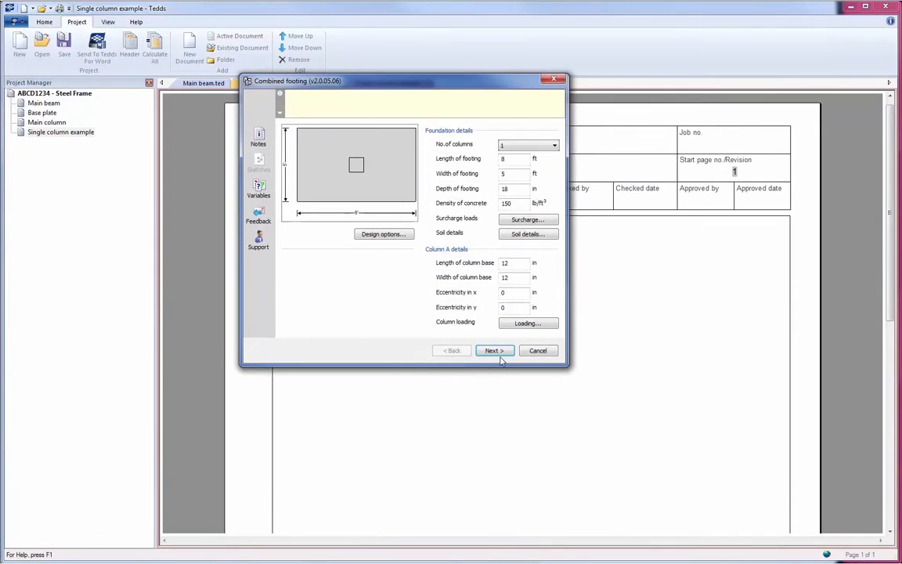
Complete the Combined footing calculation, keeping its preset foundation and reinforcement values
click(498, 352)
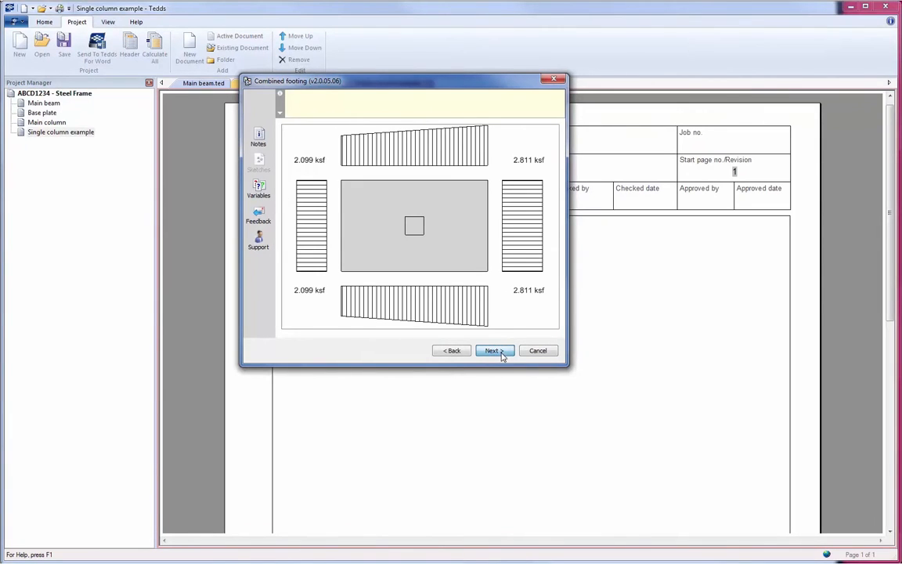
click(493, 351)
click(493, 351)
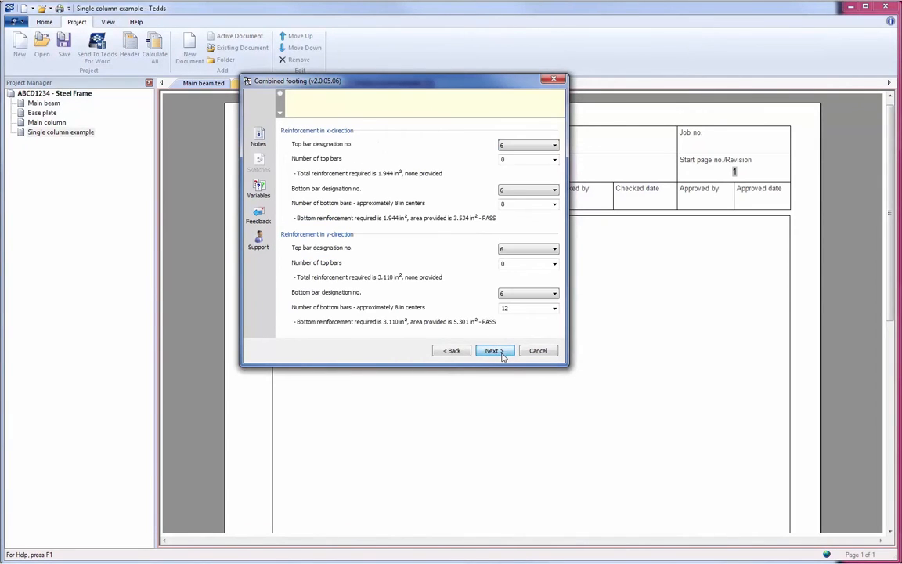
click(494, 351)
click(494, 351)
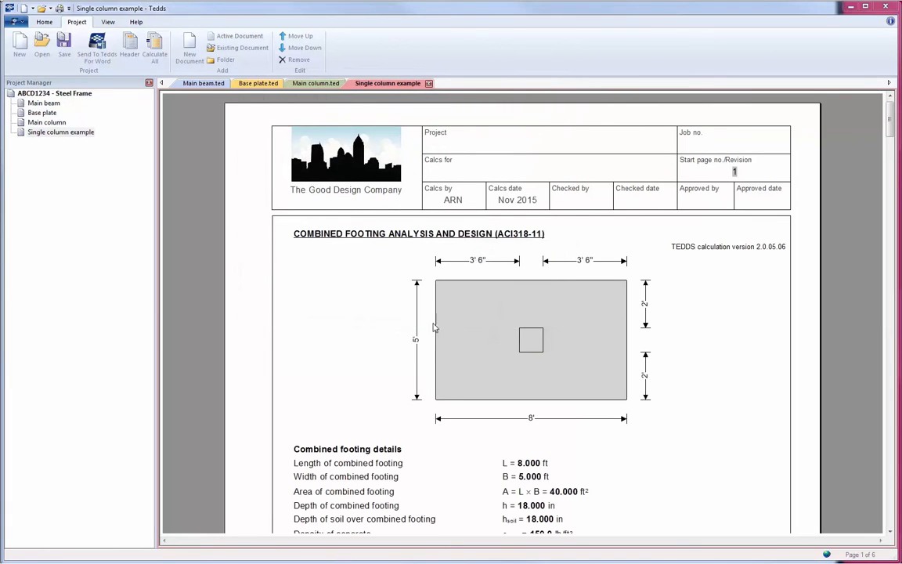
Save the Single column example document in the ABCD1234 folder under the file name "Pad footing"
click(43, 22)
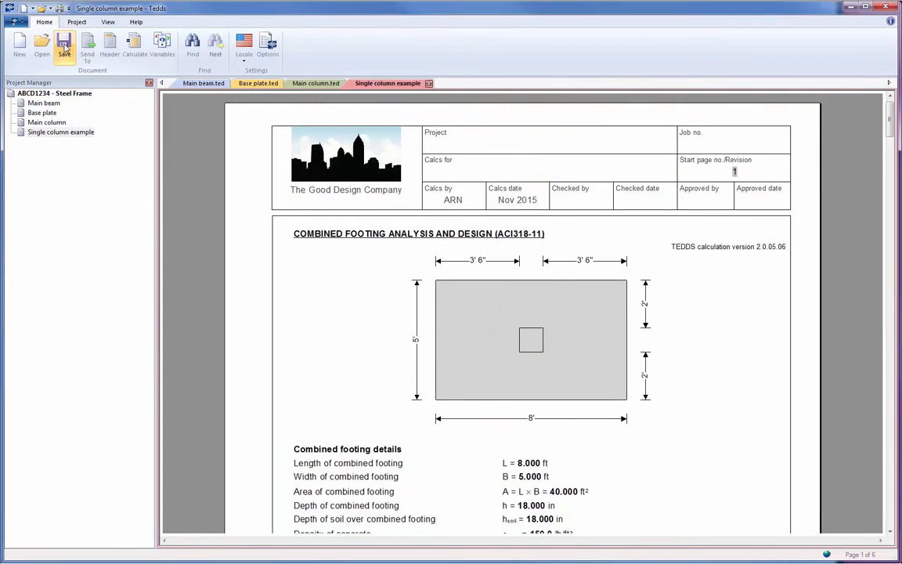
click(64, 45)
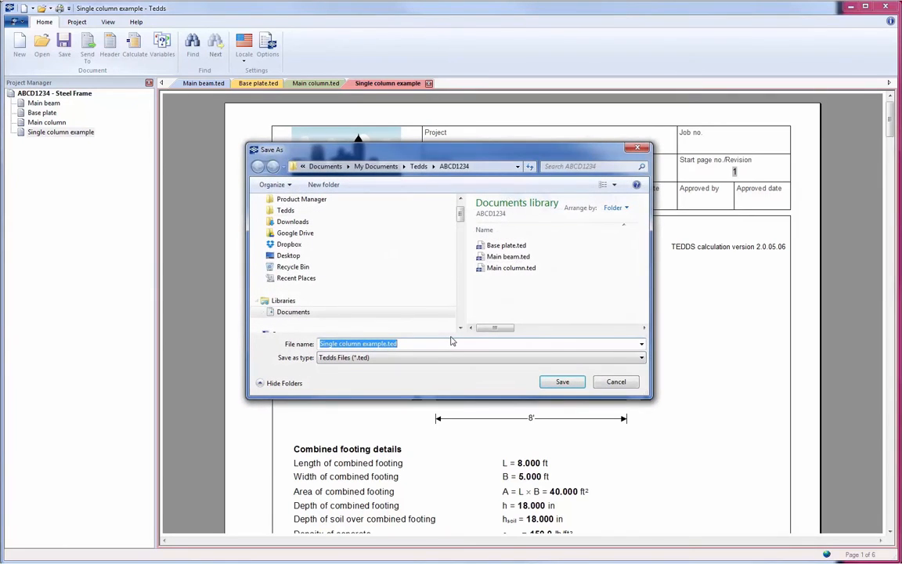
text(Pad footing)
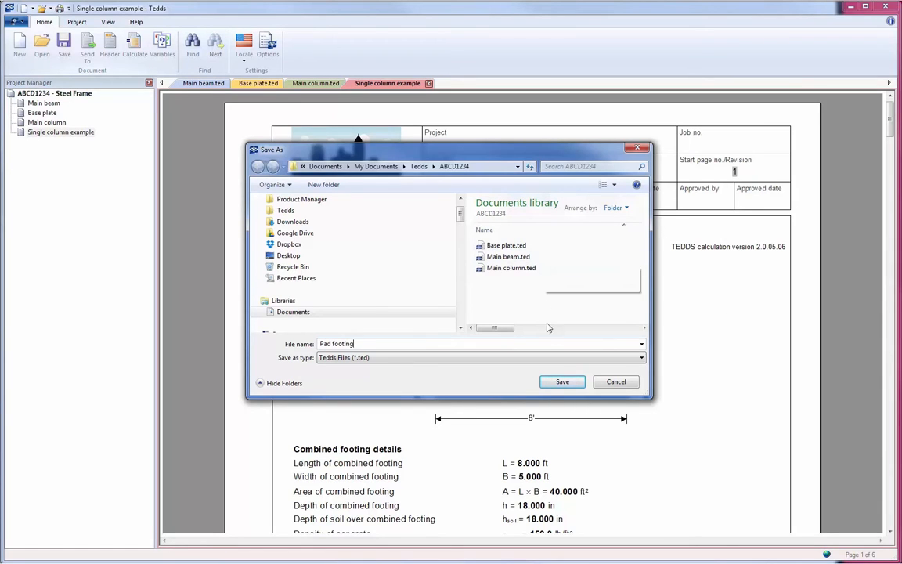
click(563, 382)
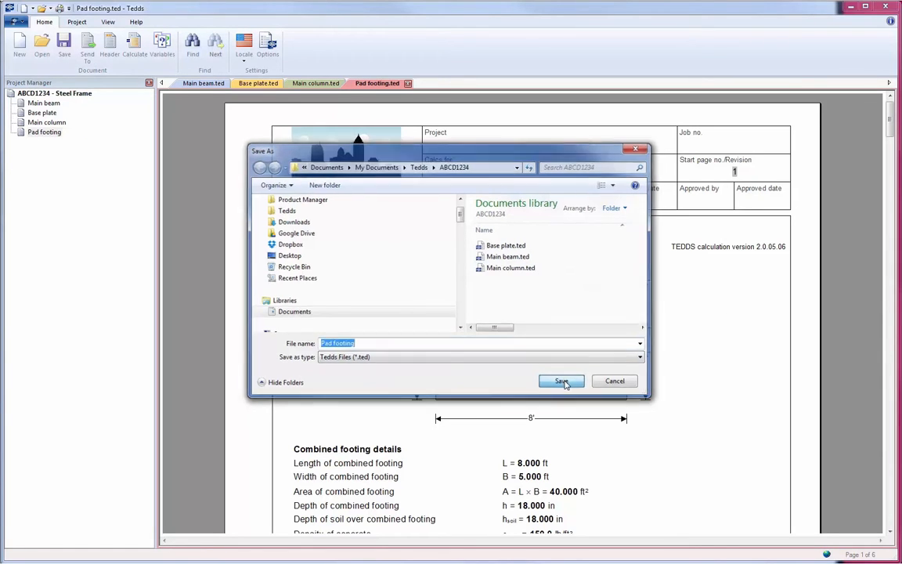
Add a folder named "Beams" to the project root and move the Main beam document into it
click(76, 22)
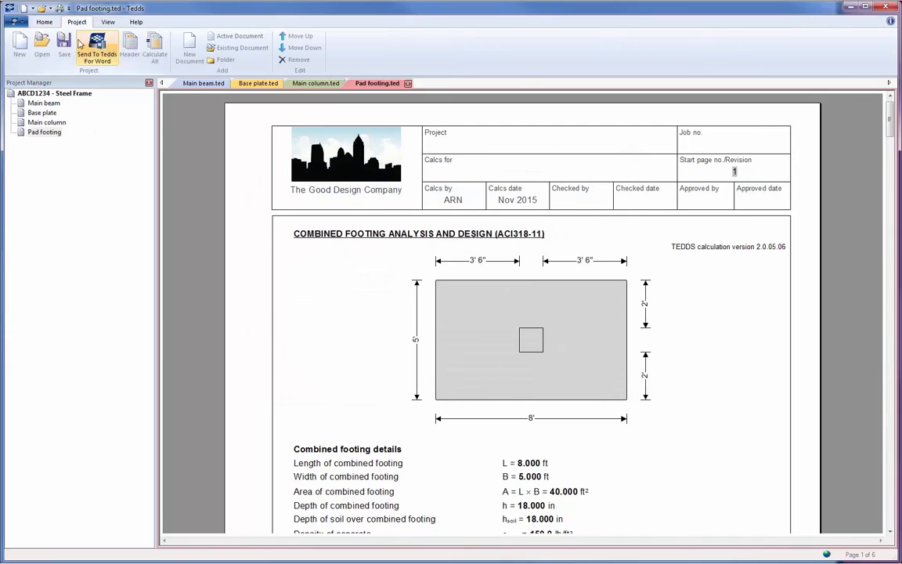
click(43, 102)
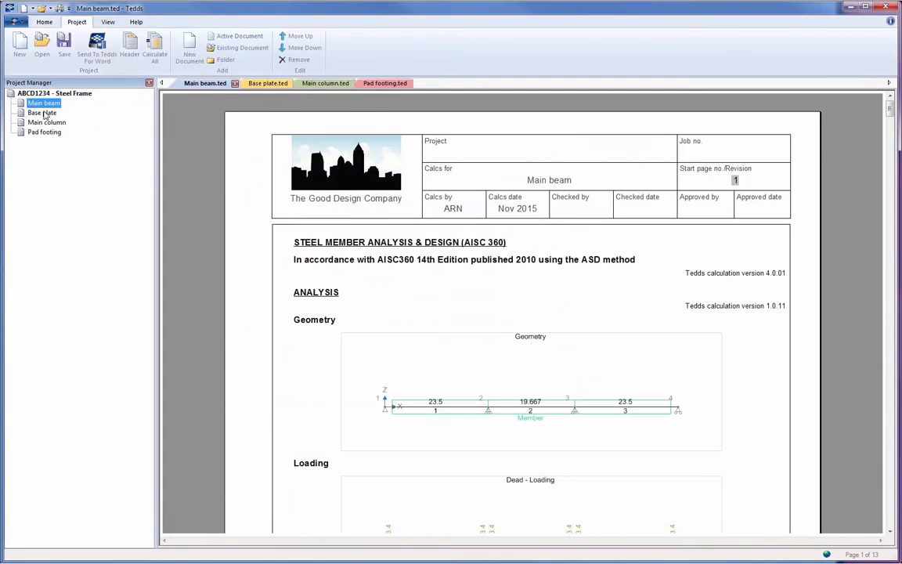
click(44, 114)
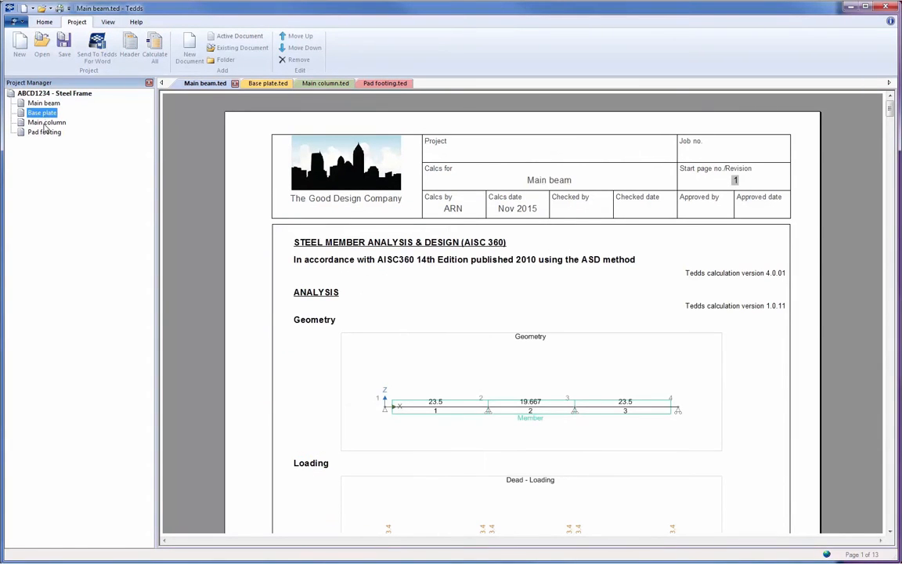
click(45, 123)
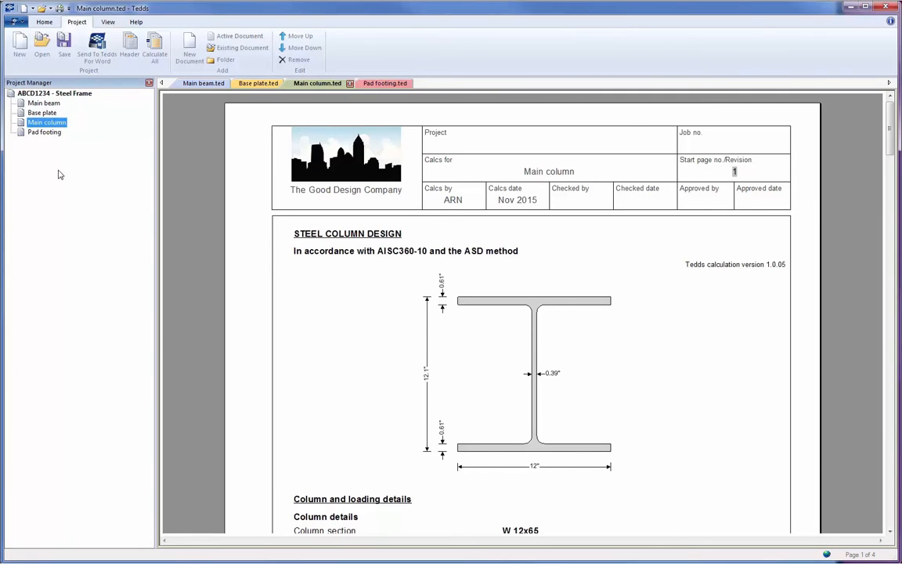
click(74, 91)
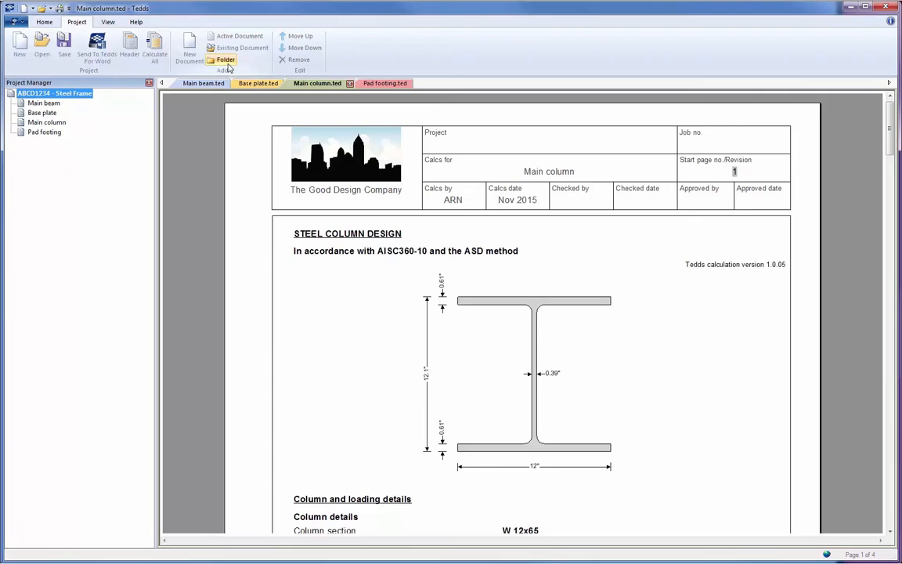
click(226, 60)
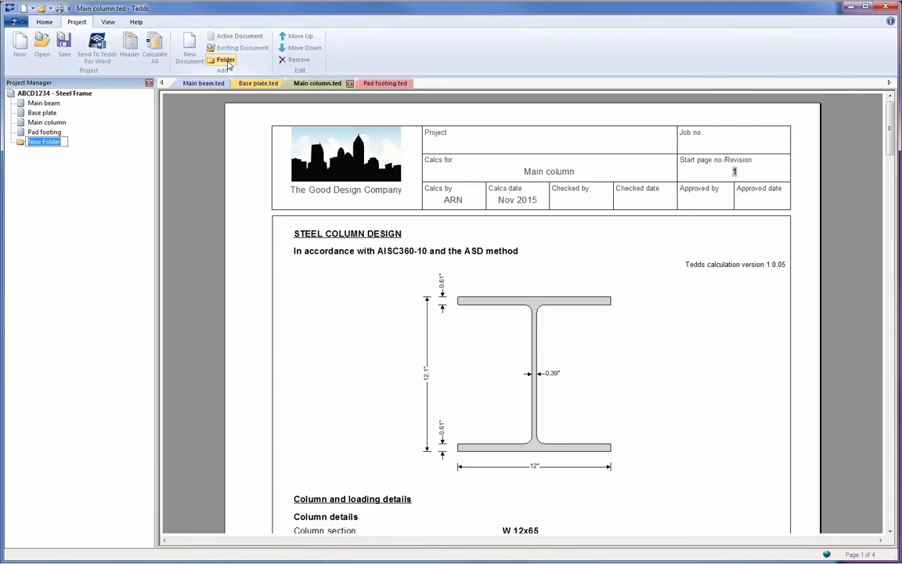
text(Beams)
key(Return)
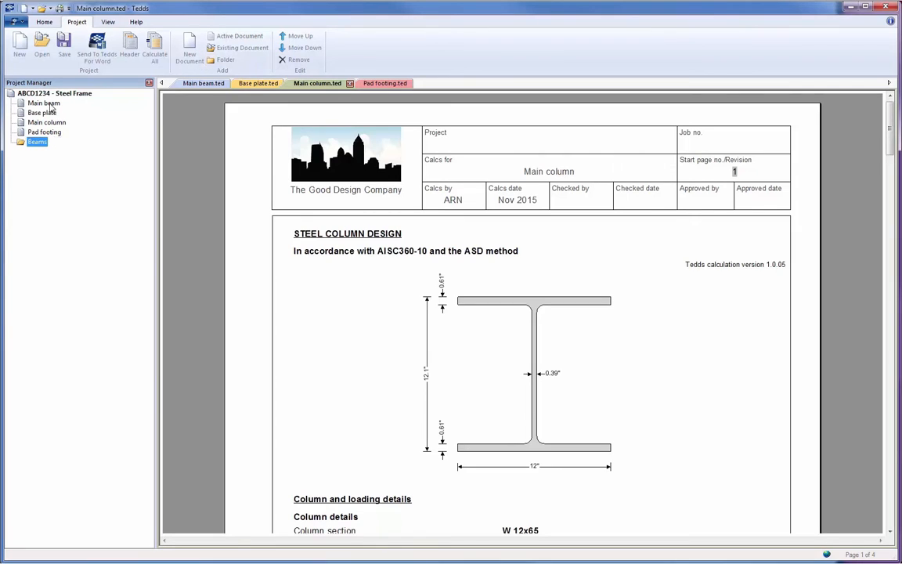
drag(50, 107, 41, 144)
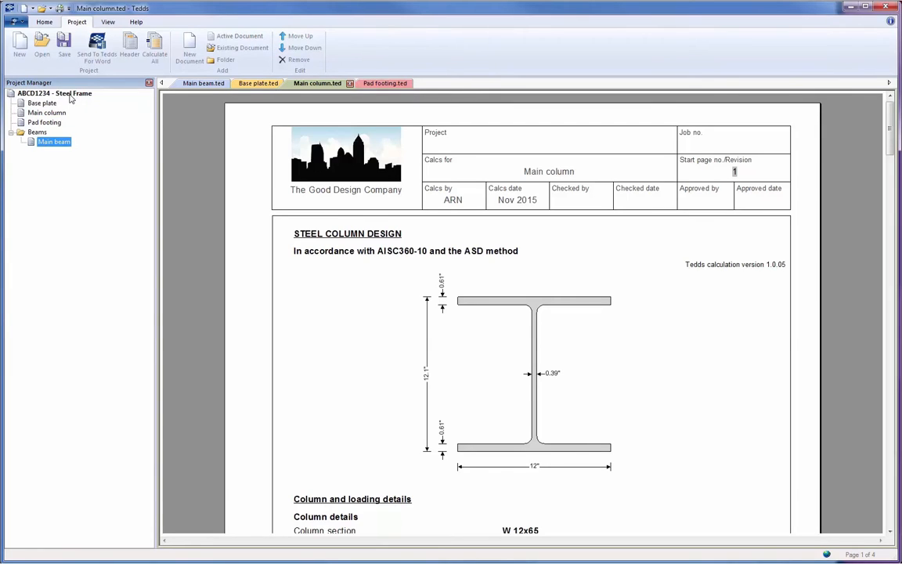
Add a second folder named "Main column" at the root of the project
click(67, 93)
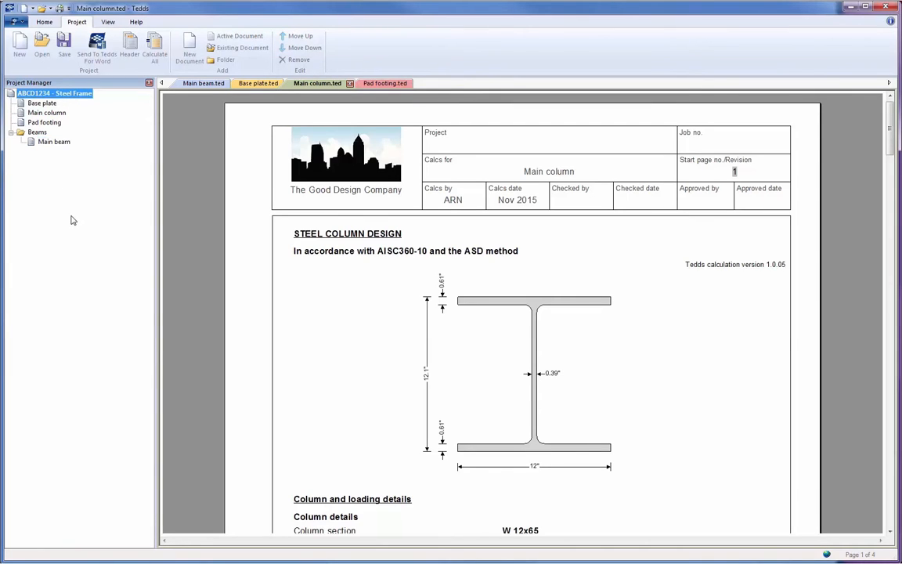
right_click(71, 220)
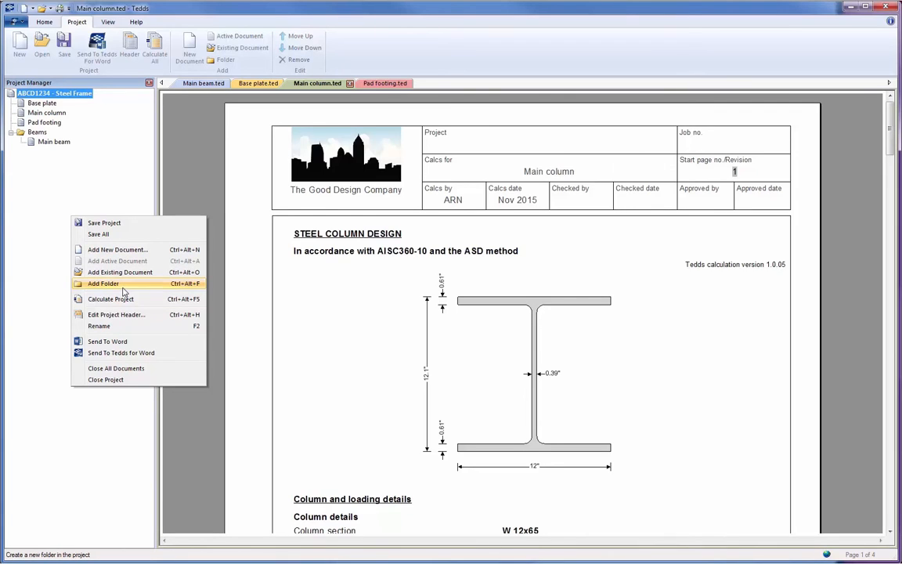
click(123, 286)
text(M)
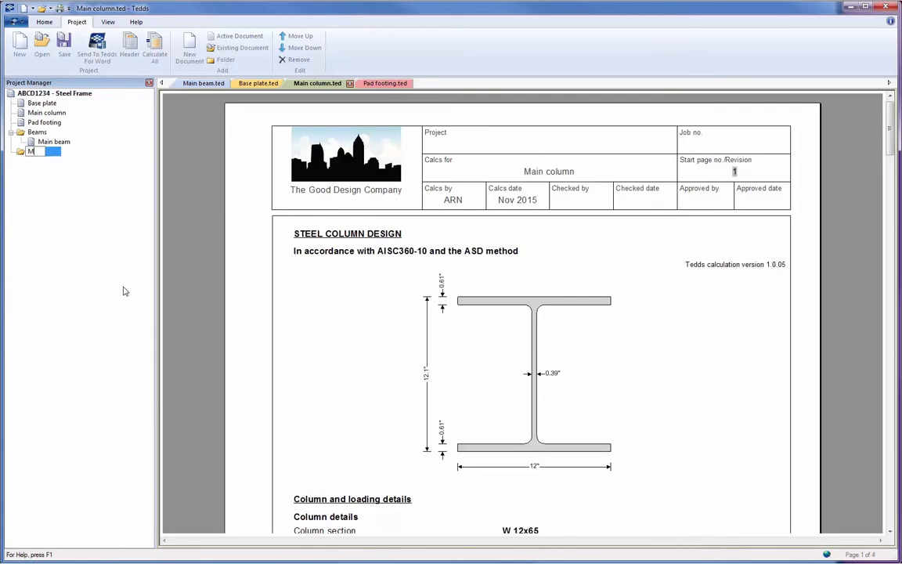
text(ain column)
key(Return)
Move the Main column, Base plate and Pad footing documents into the Main column folder and save the project as ABCD1234 - Steel Frame.tep
click(51, 115)
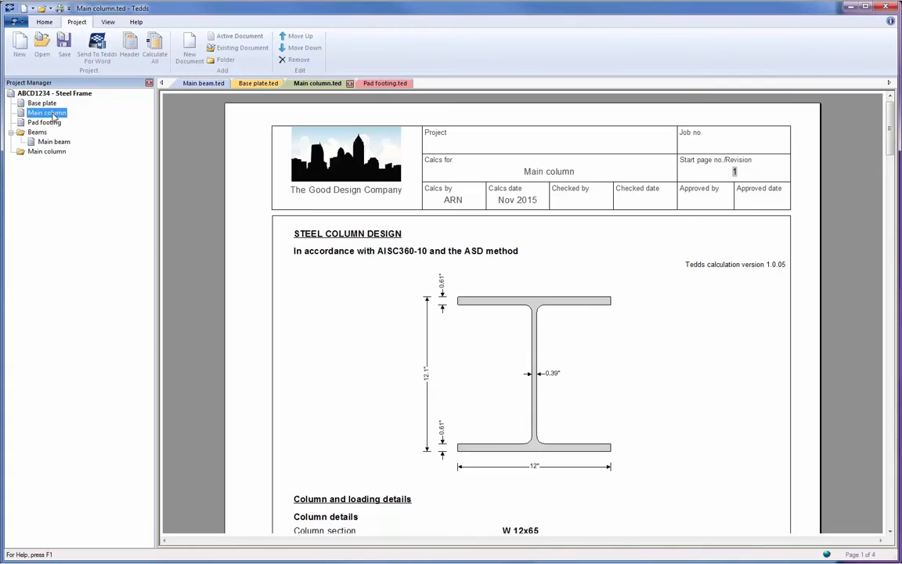
drag(54, 116, 55, 151)
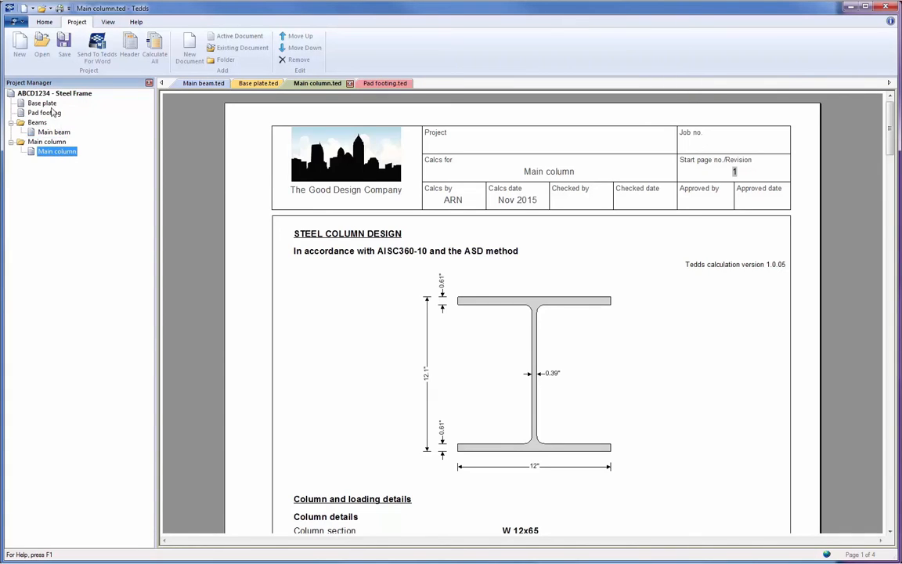
drag(47, 103, 63, 151)
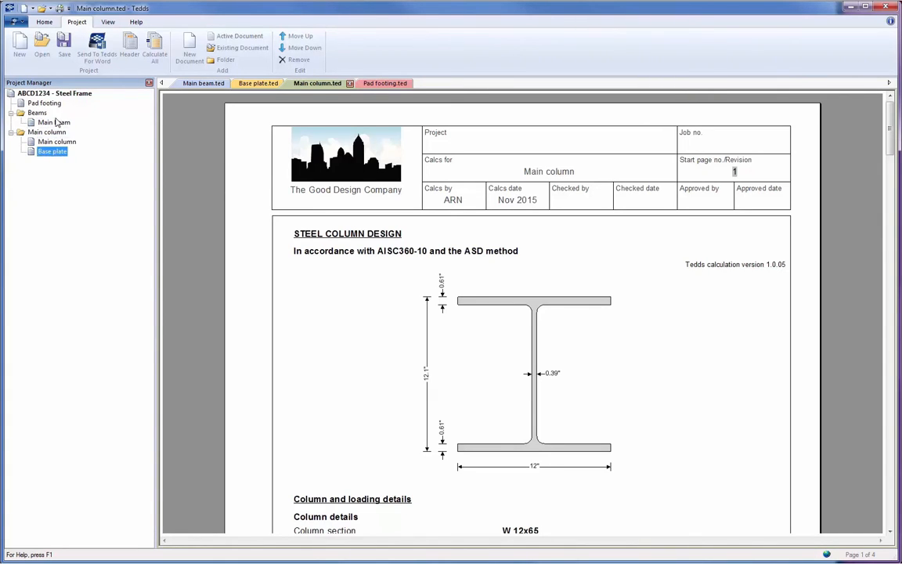
drag(45, 102, 52, 153)
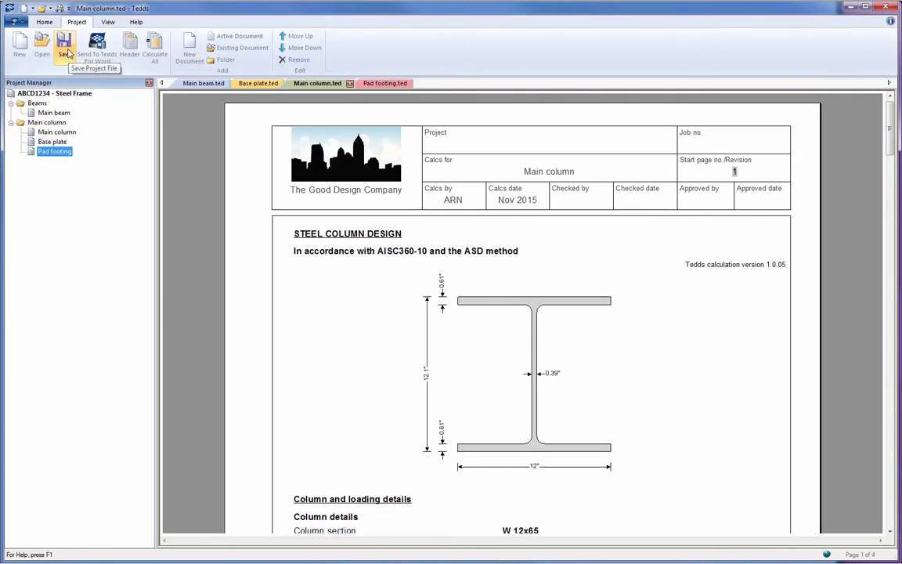
click(66, 52)
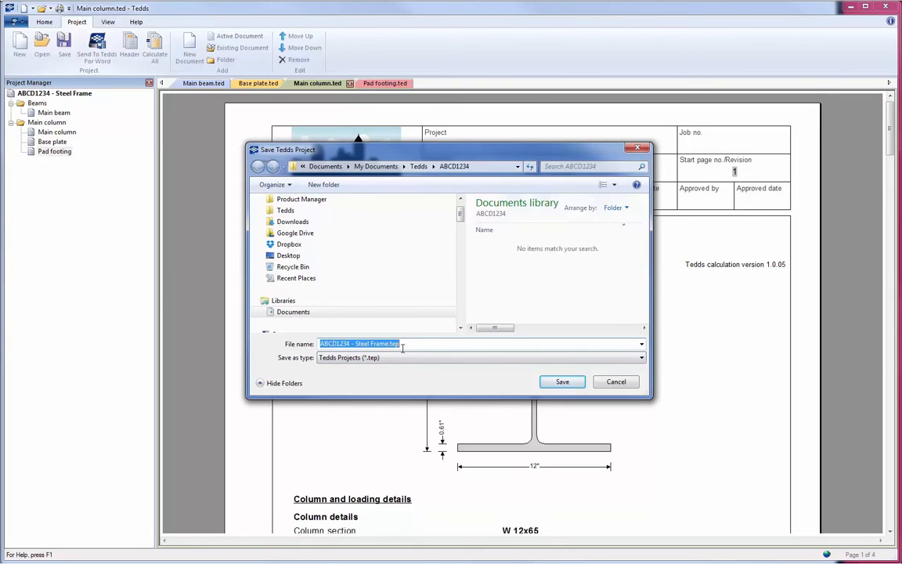
click(562, 382)
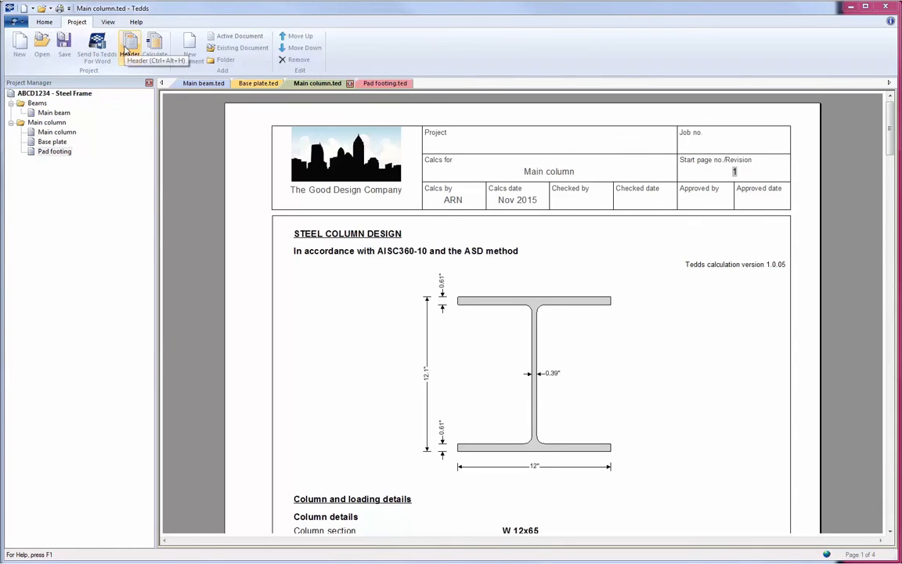
Set the project header to project "Steel Frame" and job no. "ABCD1234", apply it to all project documents and check their headers
click(129, 47)
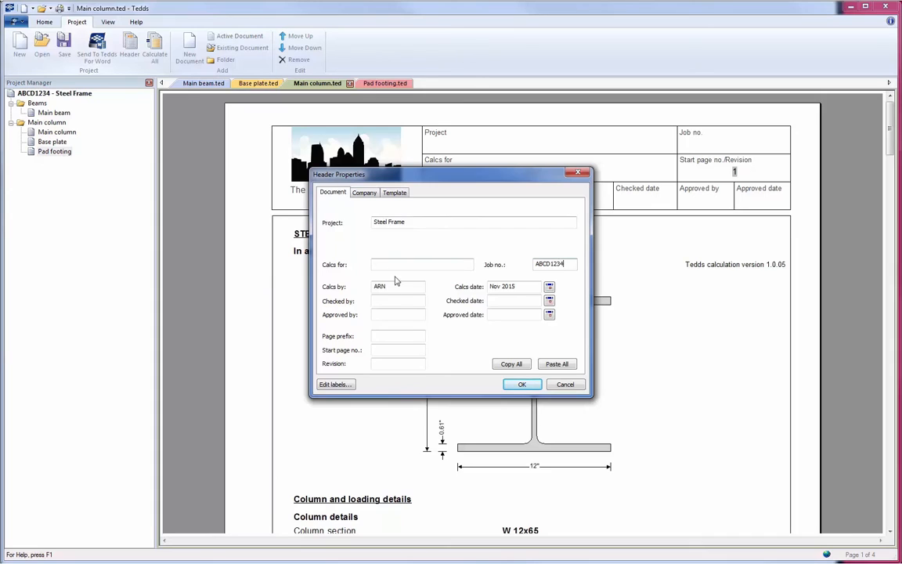
click(523, 386)
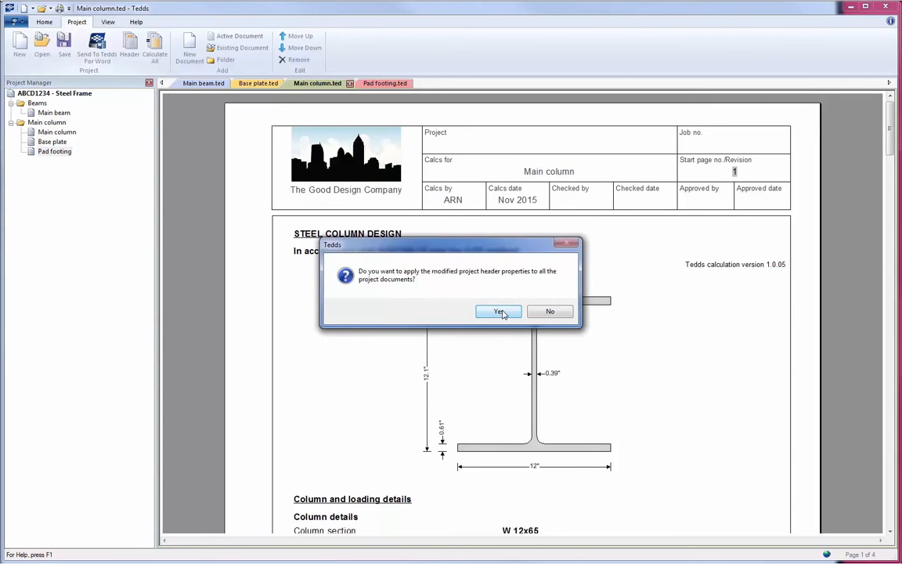
click(501, 312)
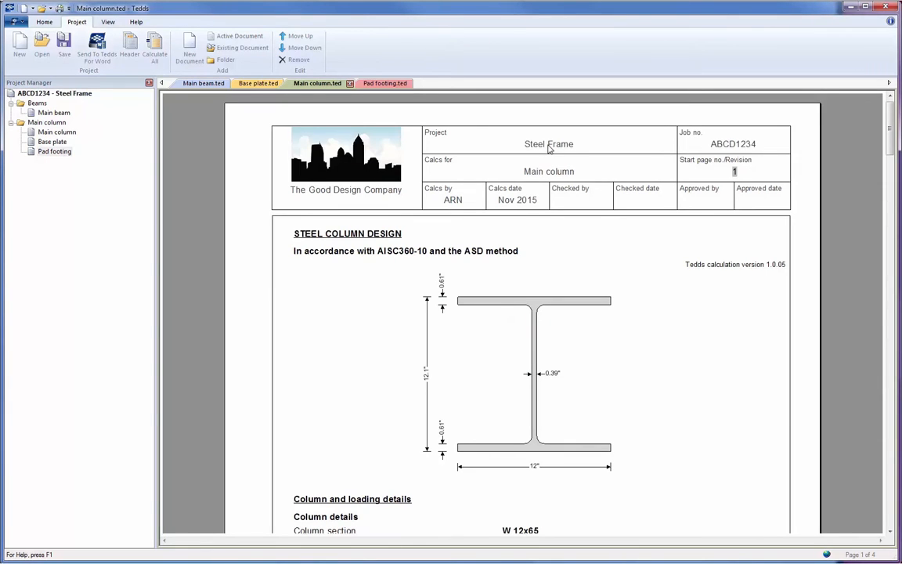
click(64, 142)
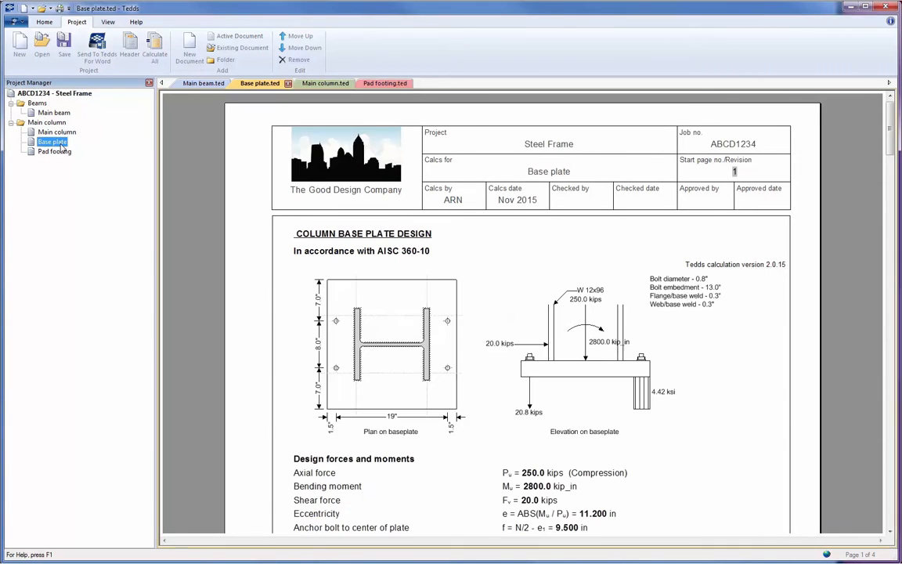
click(63, 133)
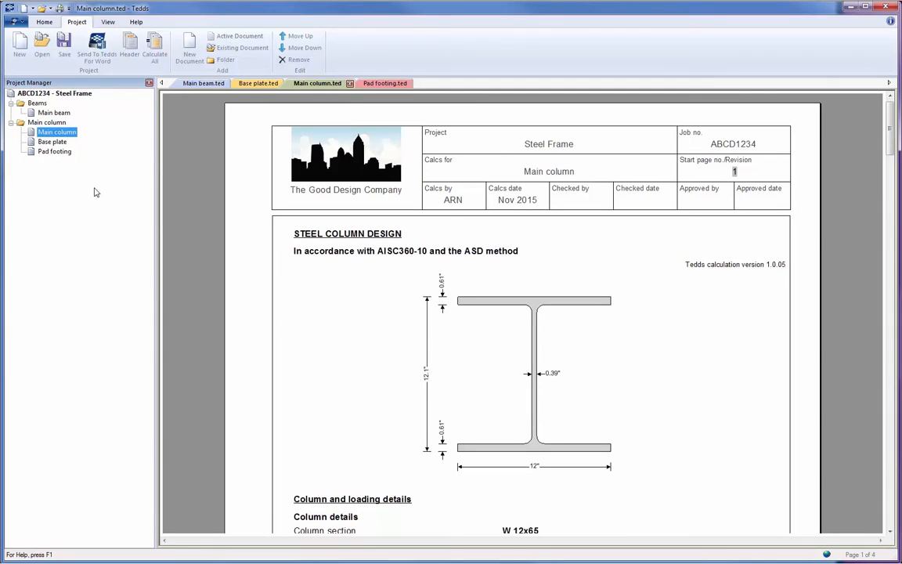
click(53, 112)
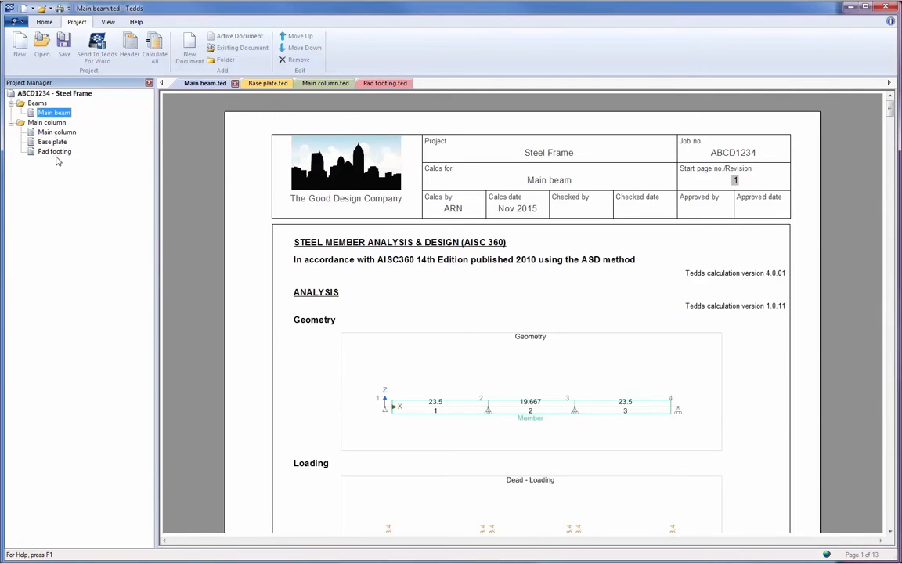
Recalculate all project documents, accepting the existing values in the member, steel column, base plate and combined footing calculations
click(155, 48)
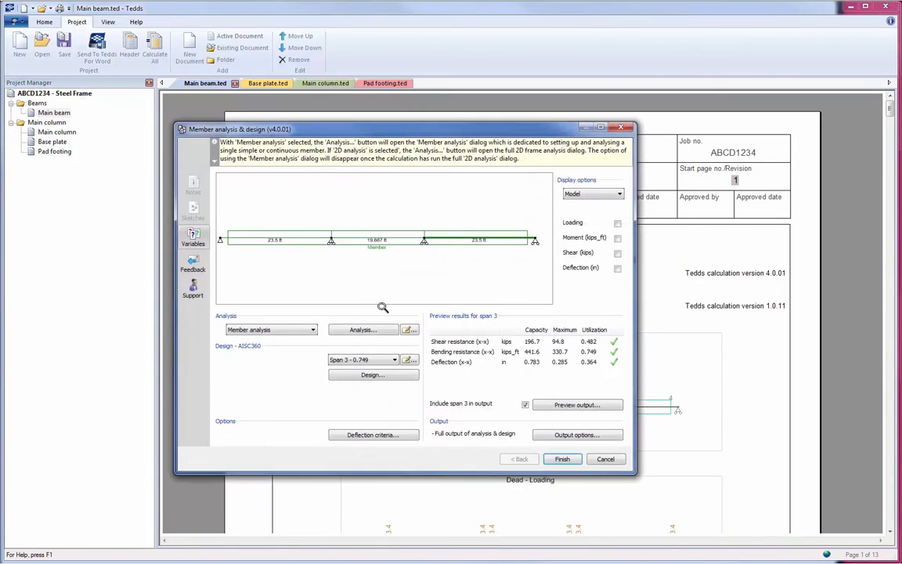
click(563, 459)
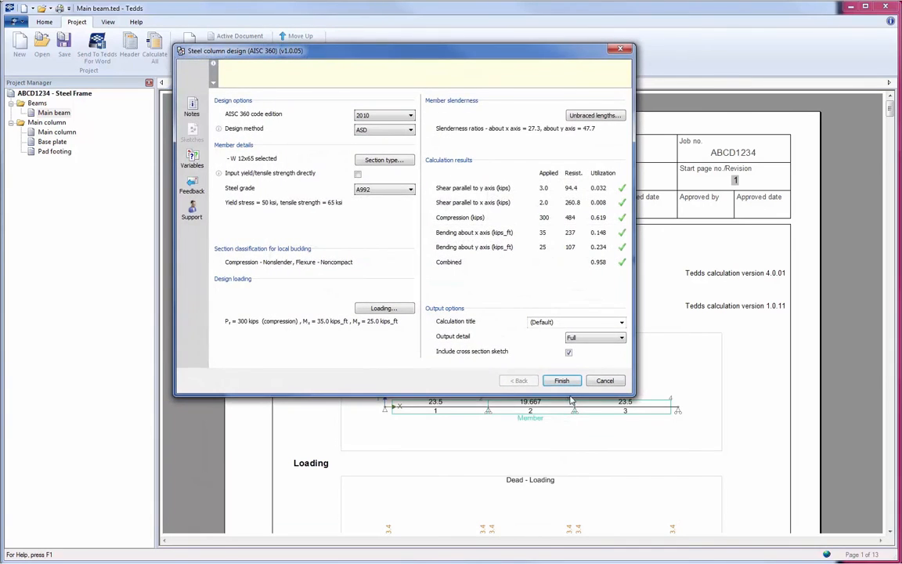
click(563, 383)
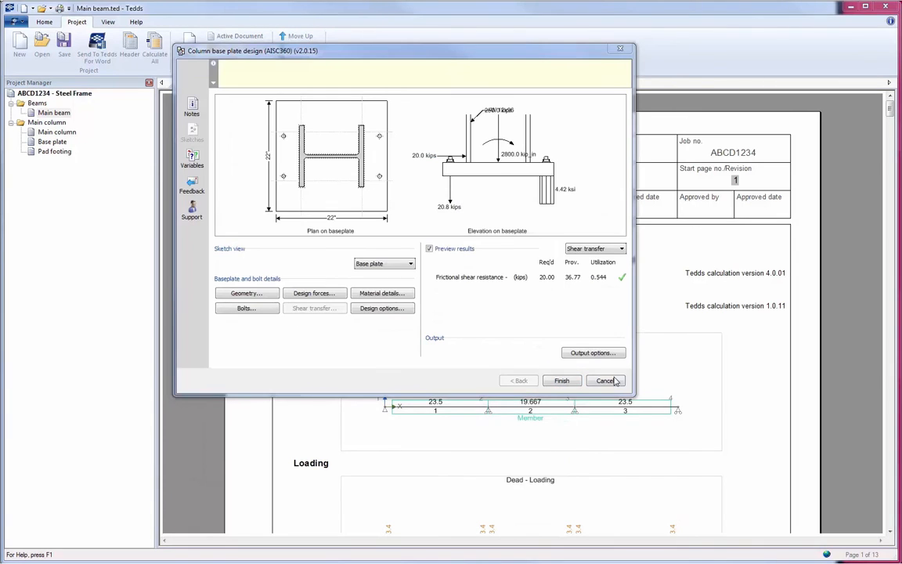
click(562, 381)
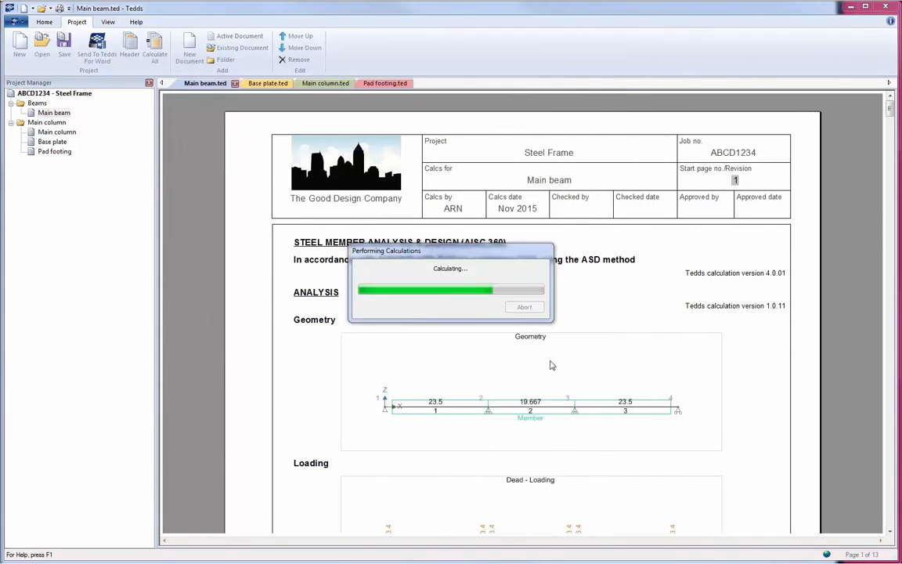
click(494, 351)
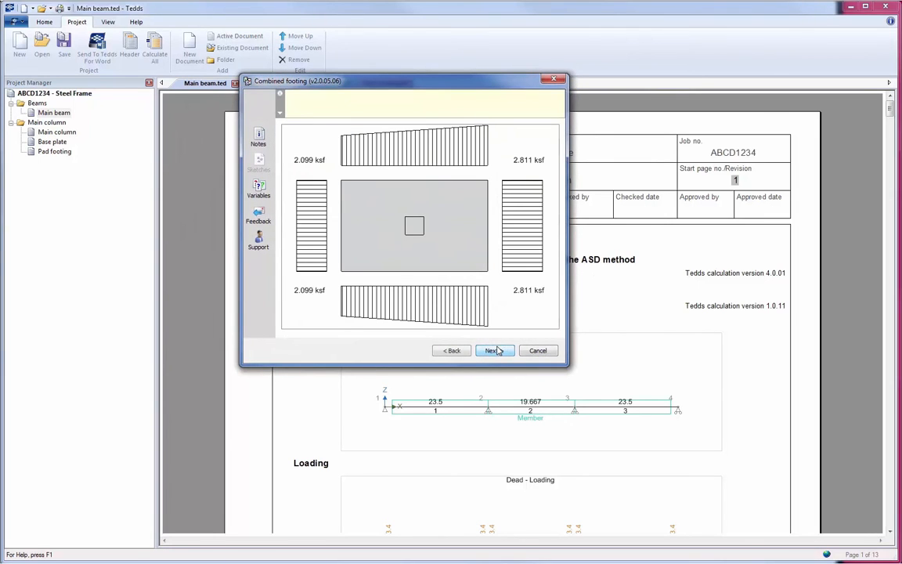
click(496, 351)
click(496, 351)
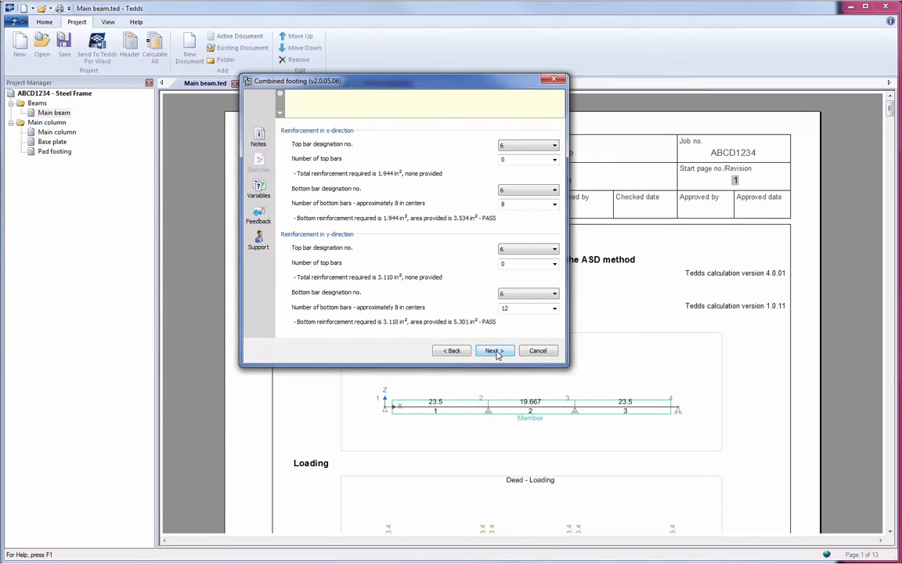
click(496, 353)
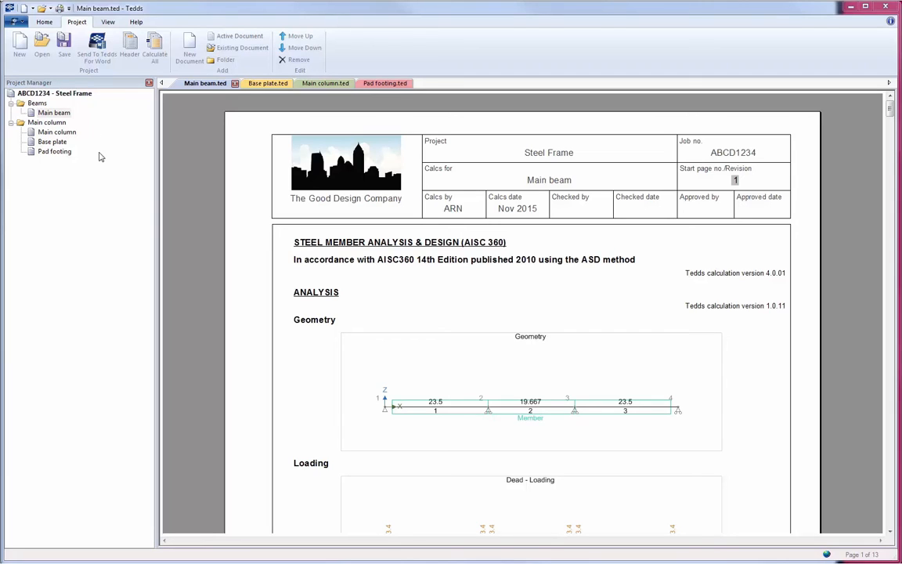
Send the whole project to Tedds for Word as one combined document
click(95, 61)
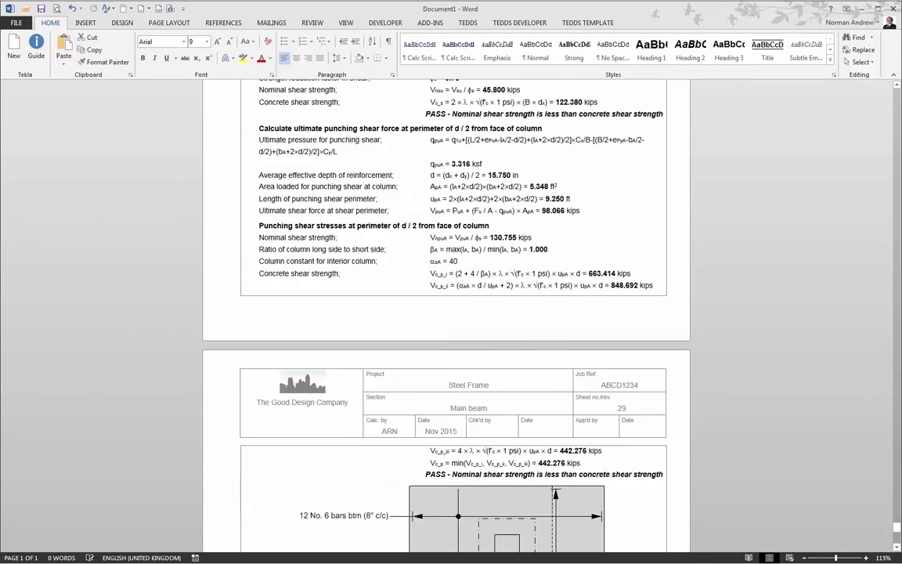
drag(897, 490, 897, 393)
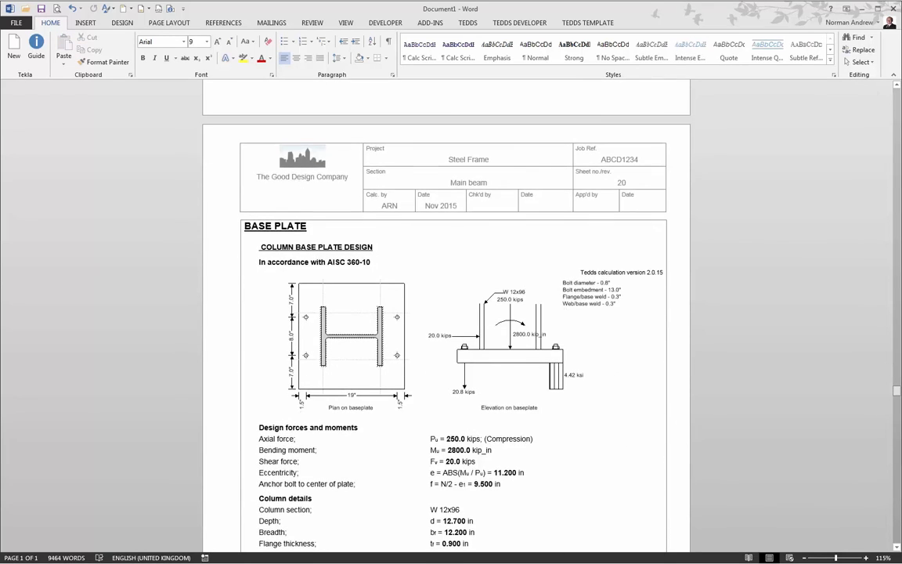
click(467, 23)
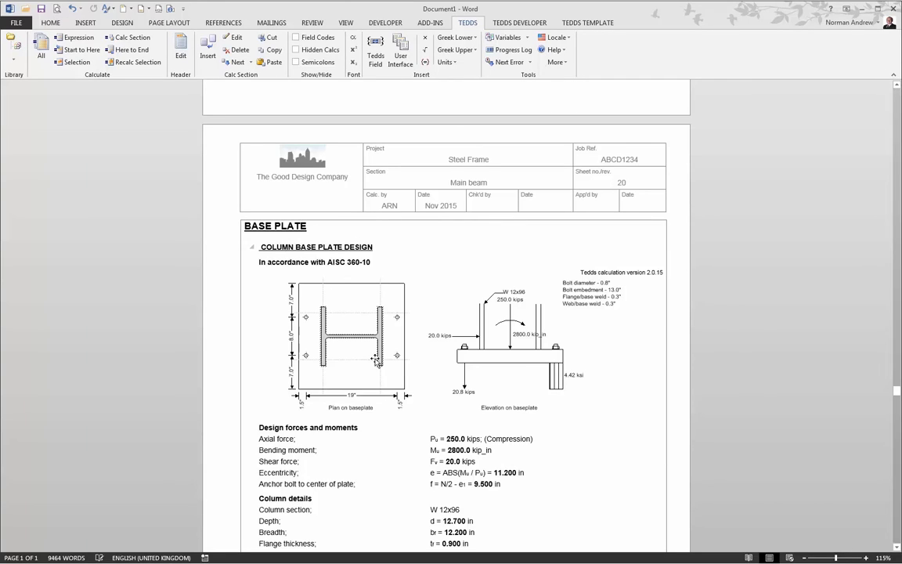
click(52, 22)
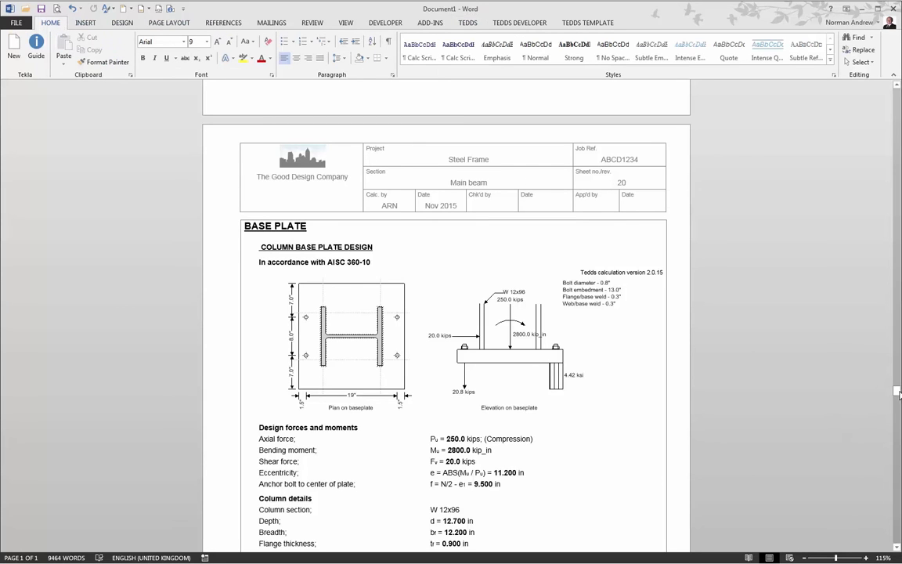
Add two blank lines at the start of the combined document's first page and insert a custom table of contents showing 2 levels there
drag(898, 394, 892, 92)
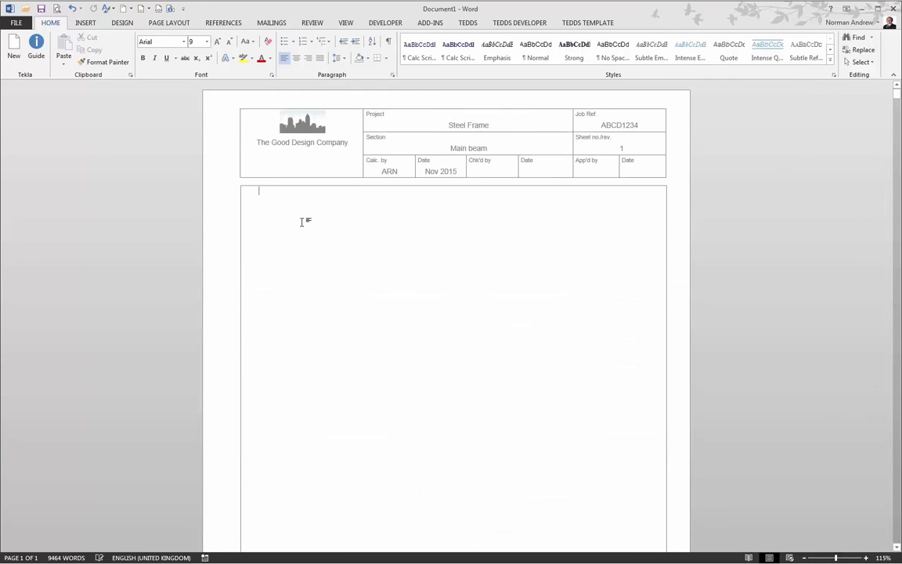
key(Return)
key(Return)
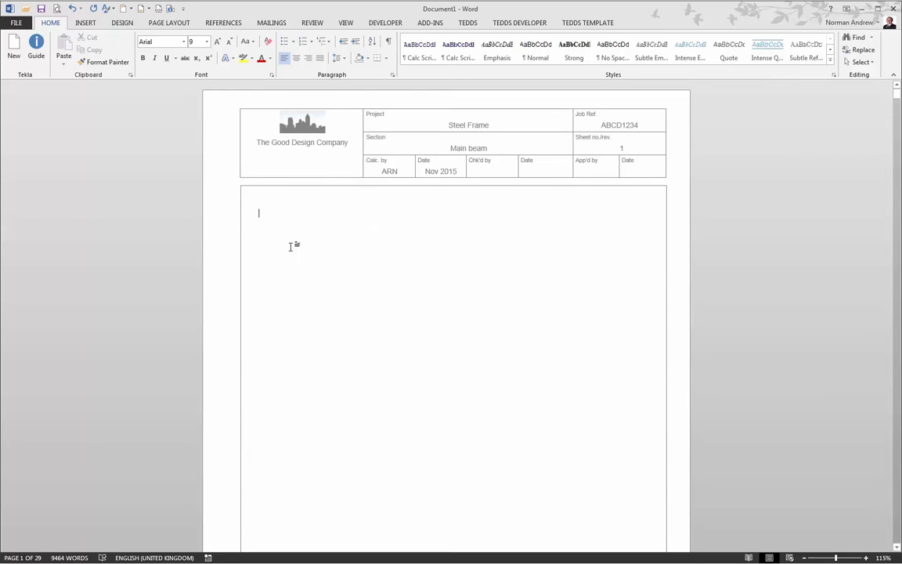
click(220, 27)
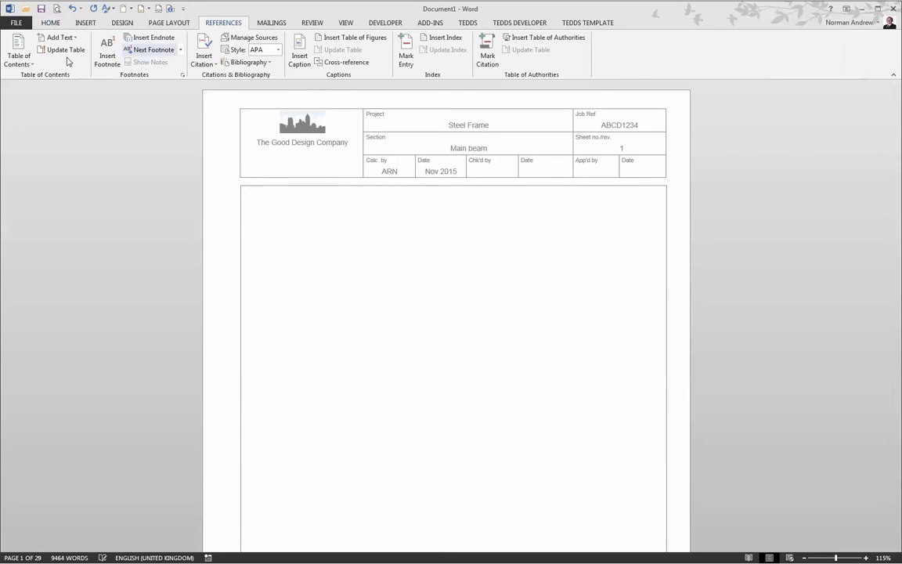
click(21, 59)
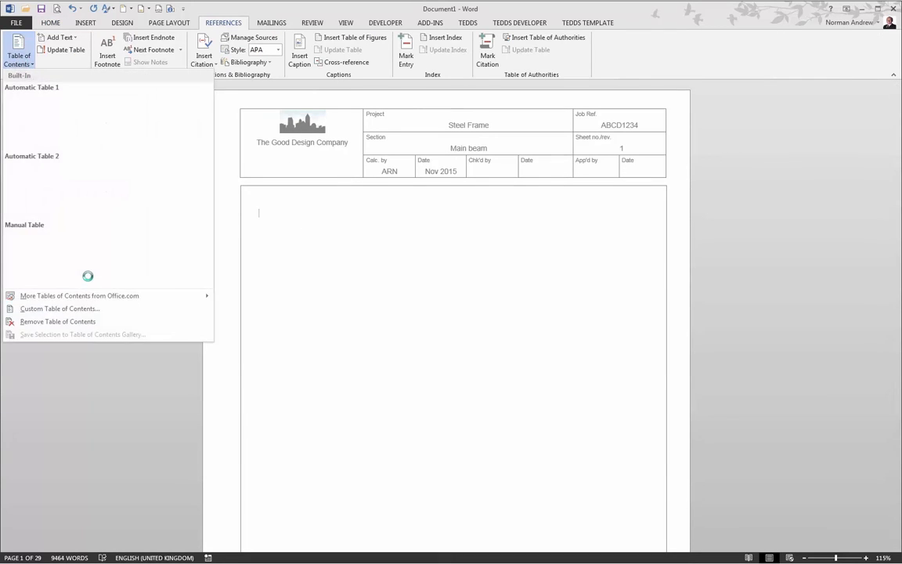
click(41, 312)
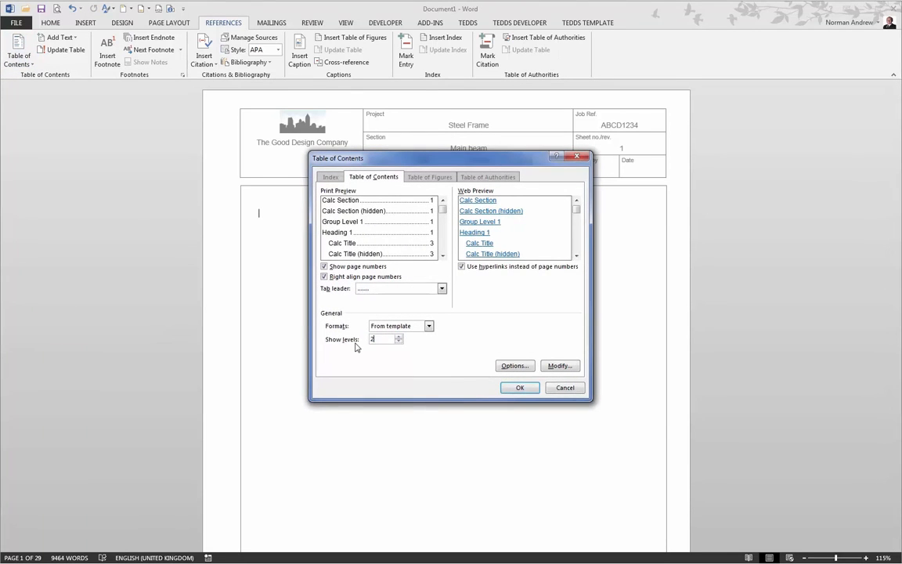
text(2)
click(520, 390)
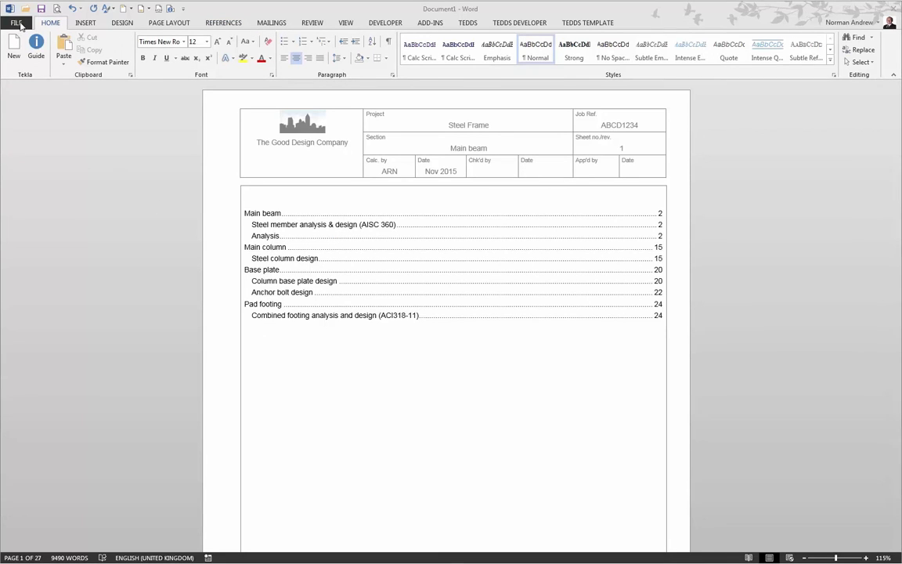
Start exporting the combined document as a PDF into the ABCD1234 folder, with the file name ABCD1234 - Steel Frame
click(19, 23)
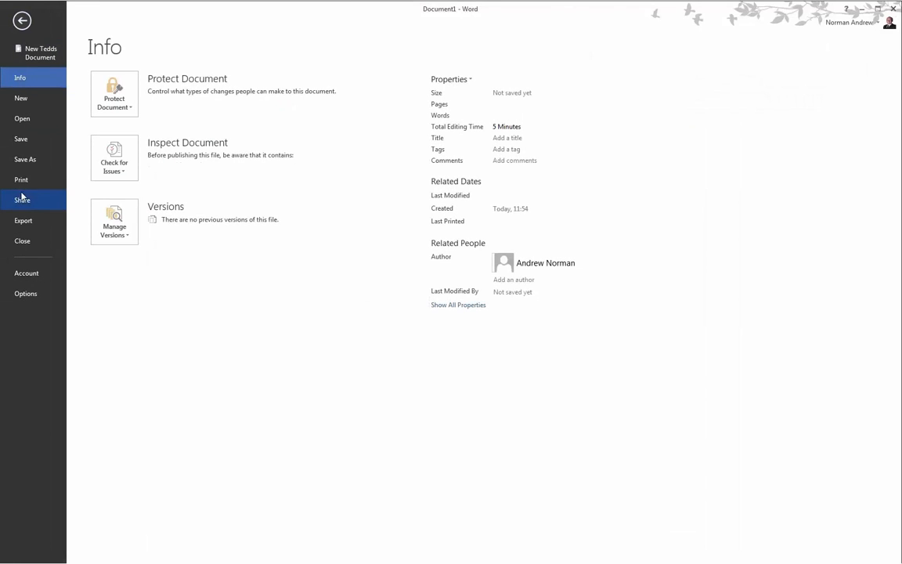
click(24, 180)
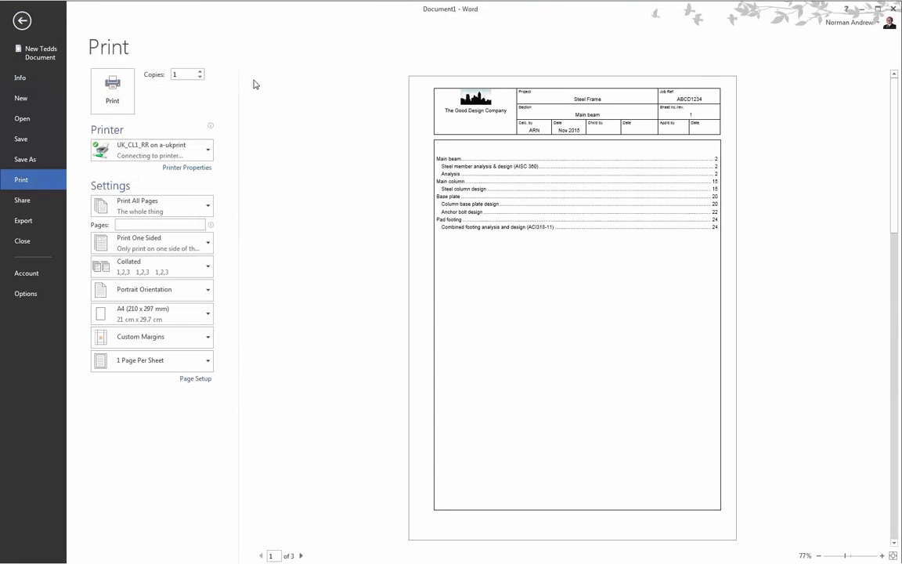
click(35, 228)
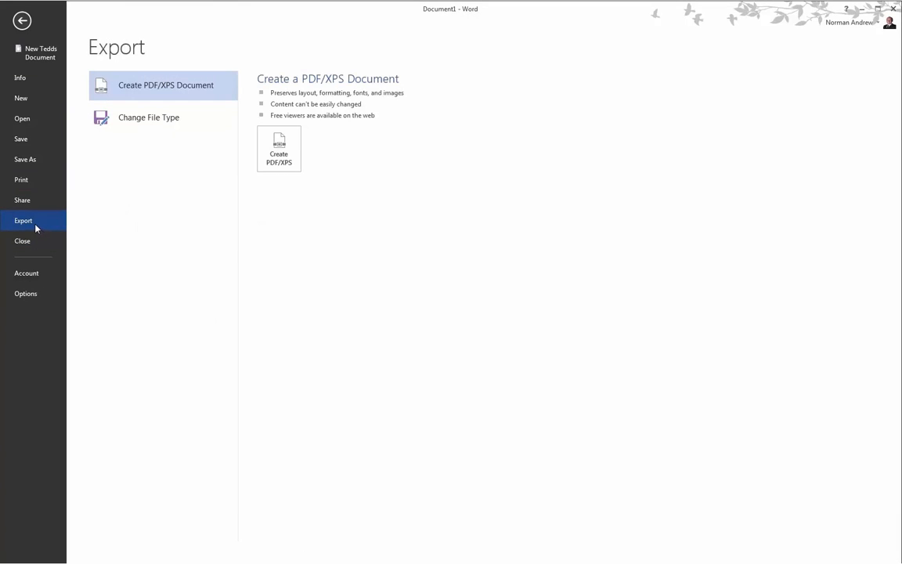
click(277, 148)
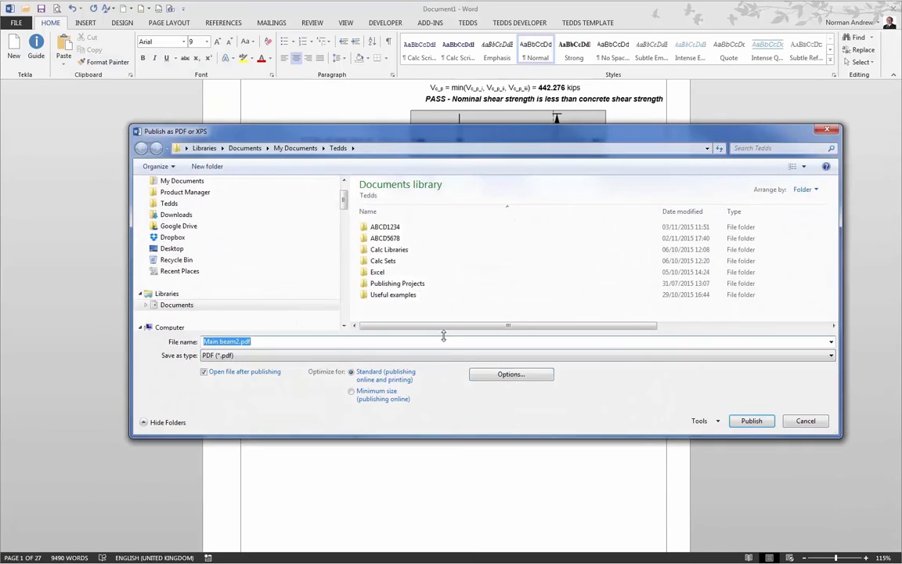
click(481, 395)
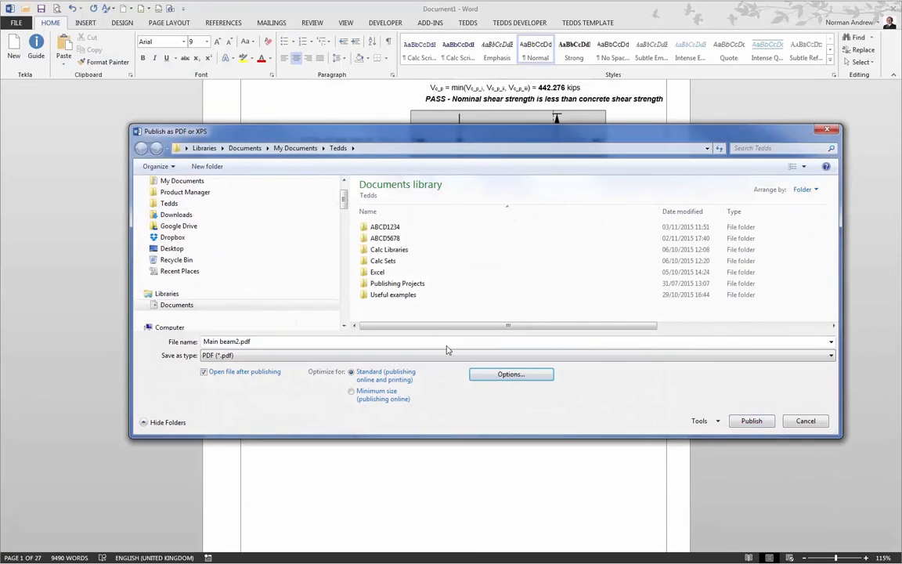
double_click(385, 227)
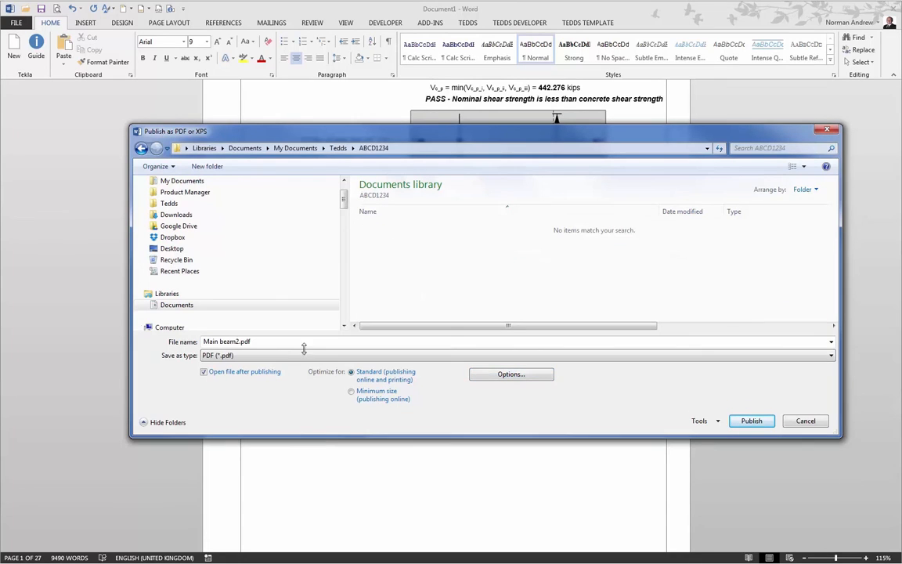
text(A)
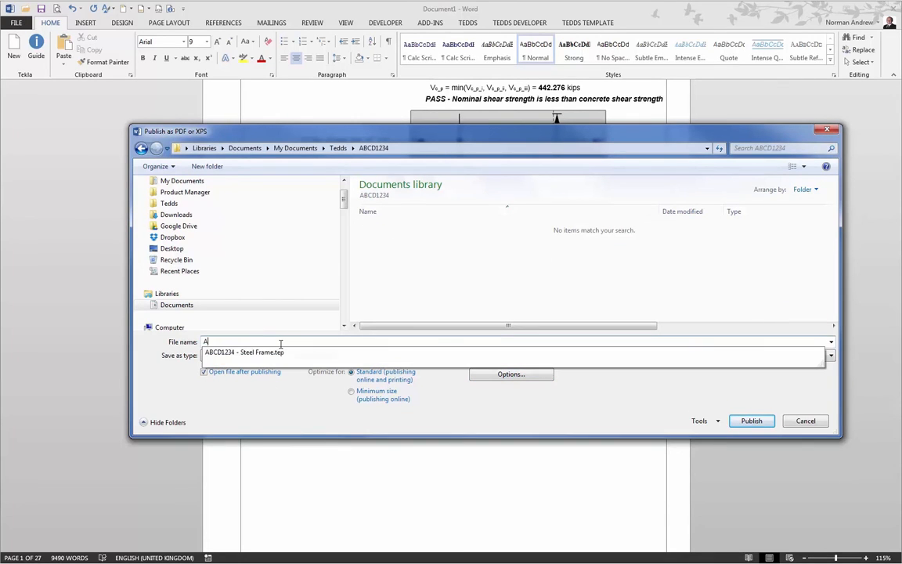
text(BCD1234 - Steel Frame)
Set the PDF export to create bookmarks using headings and publish the file
click(522, 376)
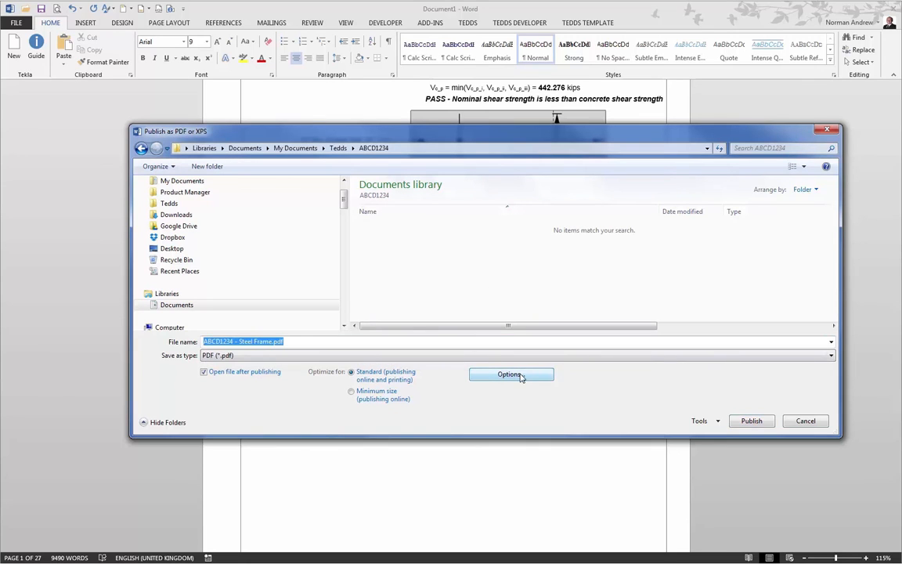
click(520, 376)
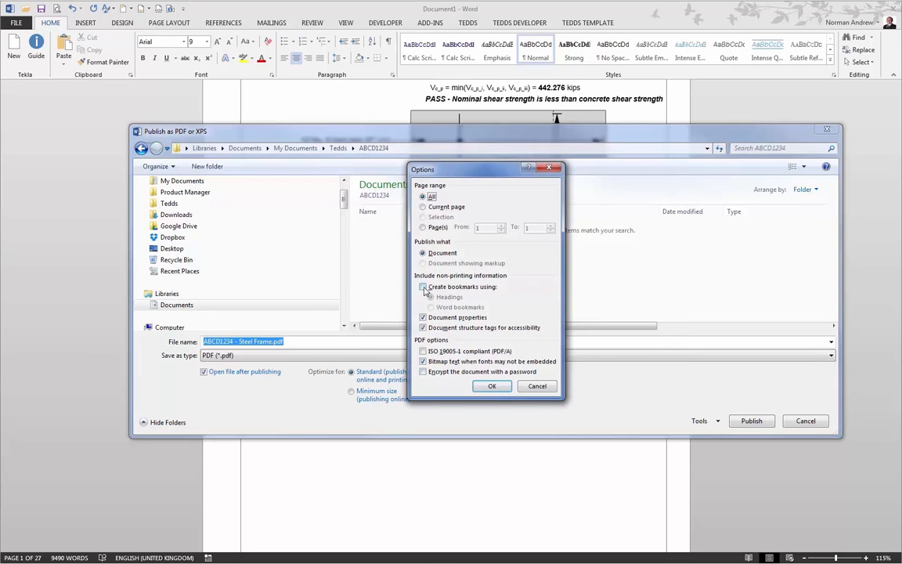
click(430, 289)
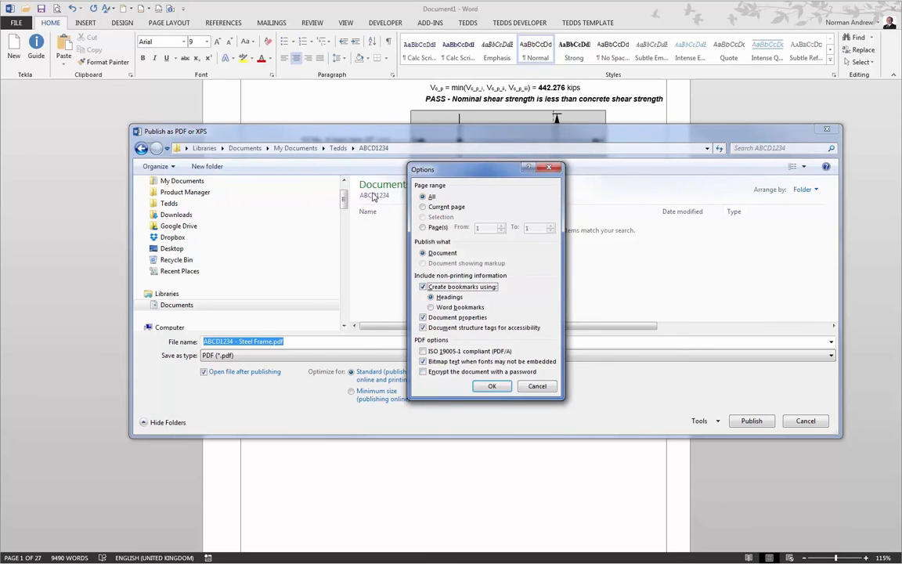
click(493, 387)
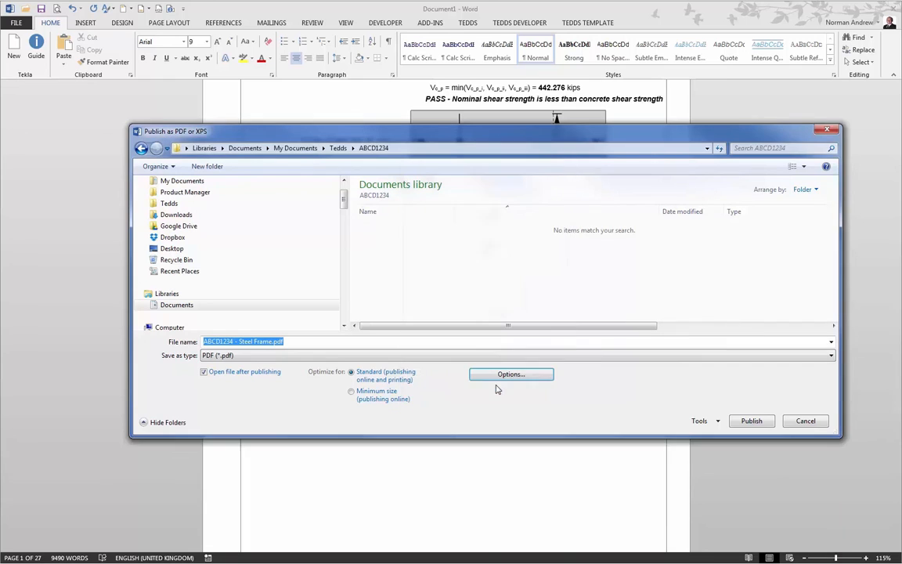
click(751, 421)
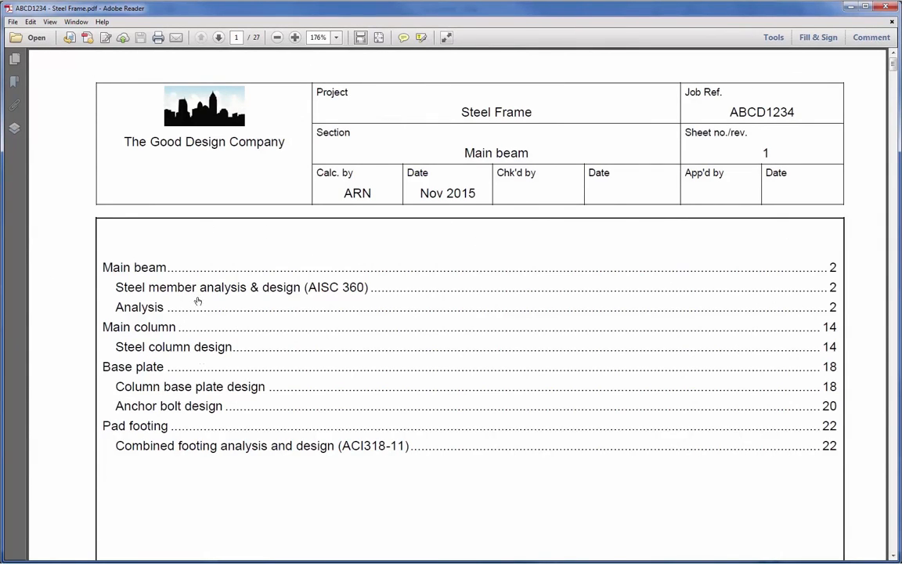
Examine the published PDF's bookmarks, visiting the Pad footing, Base plate, Main column and Main beam sections and reading through the Main beam calculations
click(15, 82)
click(36, 108)
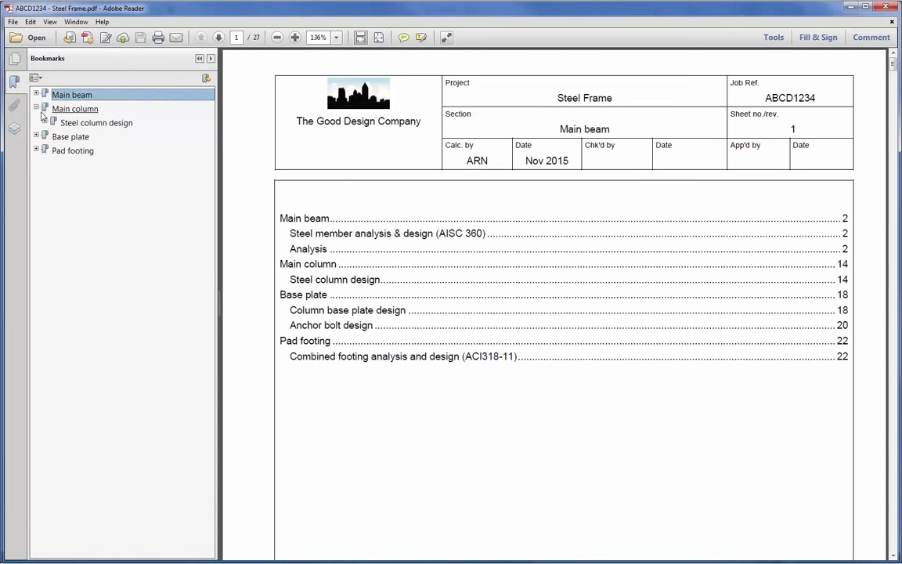
click(36, 150)
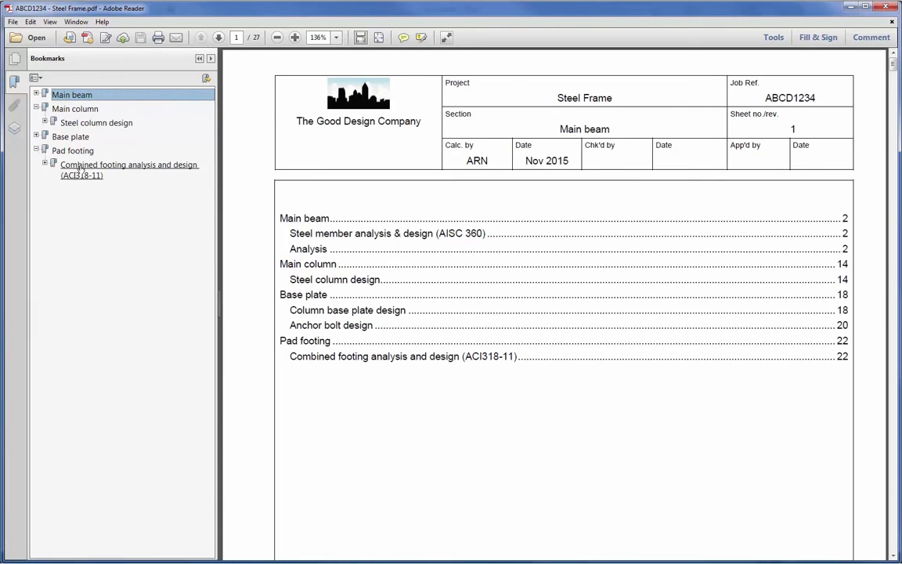
click(84, 153)
click(79, 137)
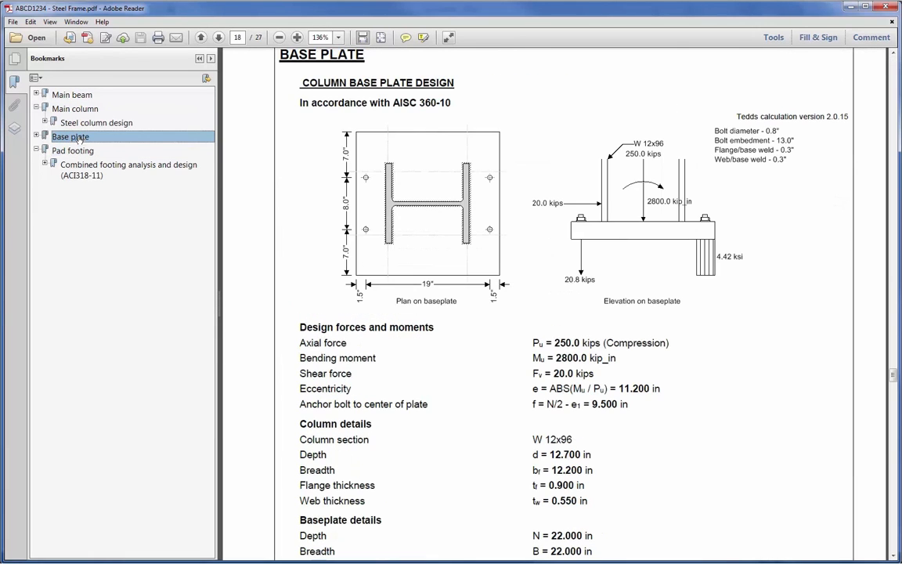
click(78, 110)
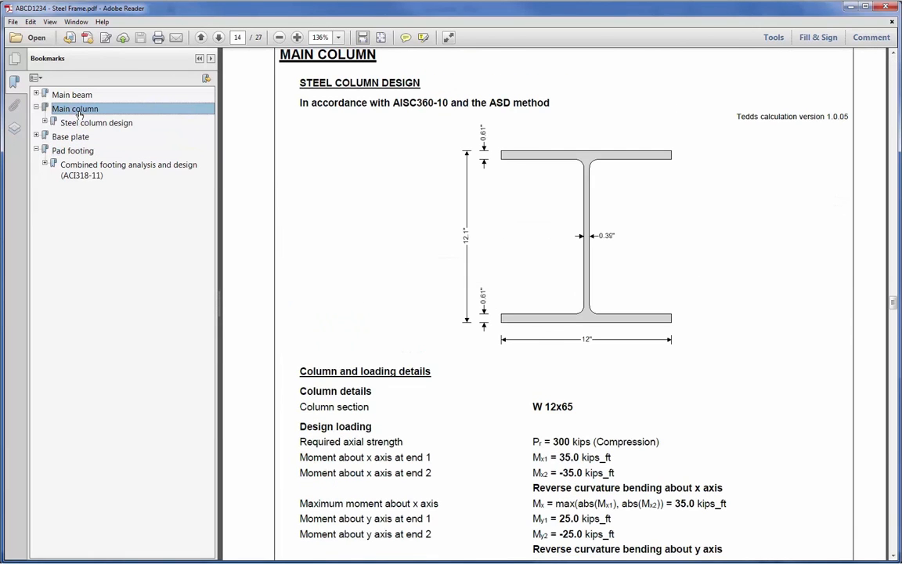
click(69, 95)
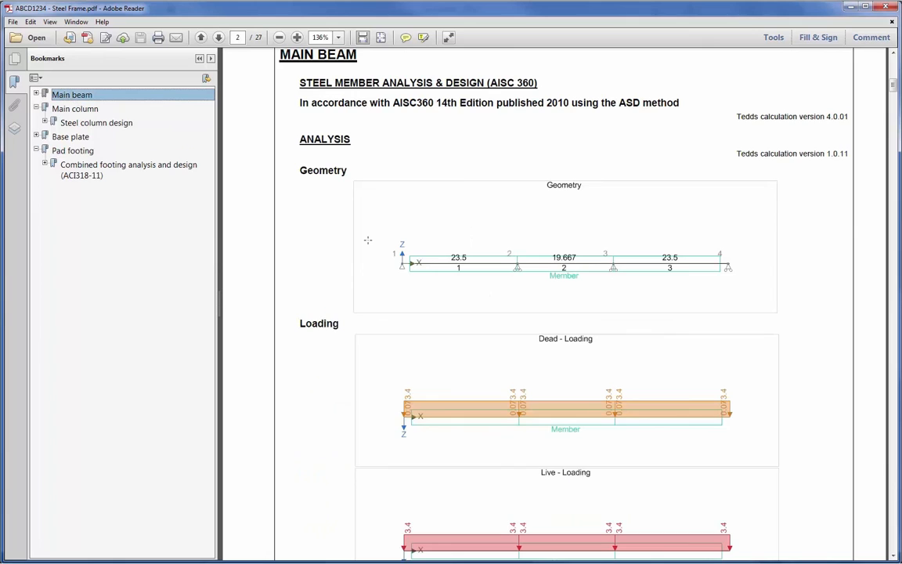
scroll(365, 240, down, 10)
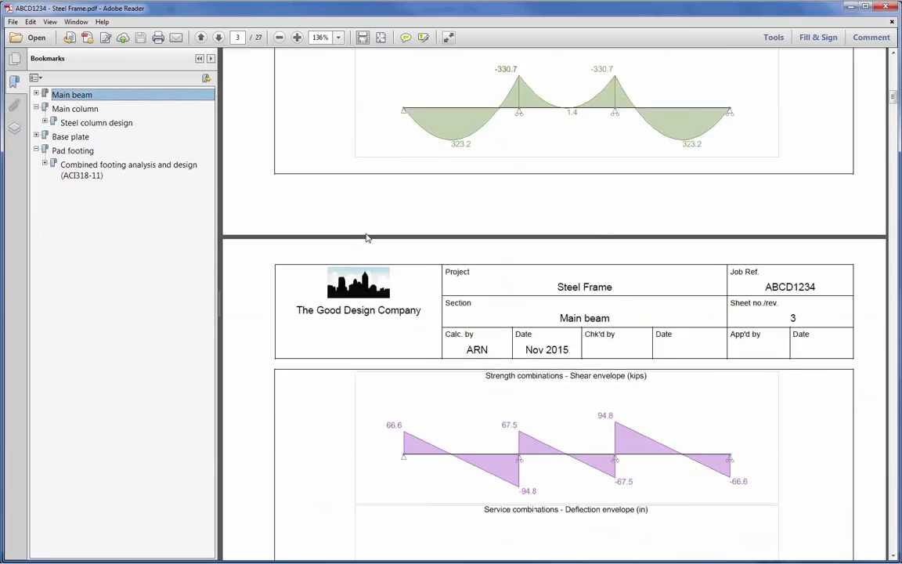
scroll(366, 239, down, 10)
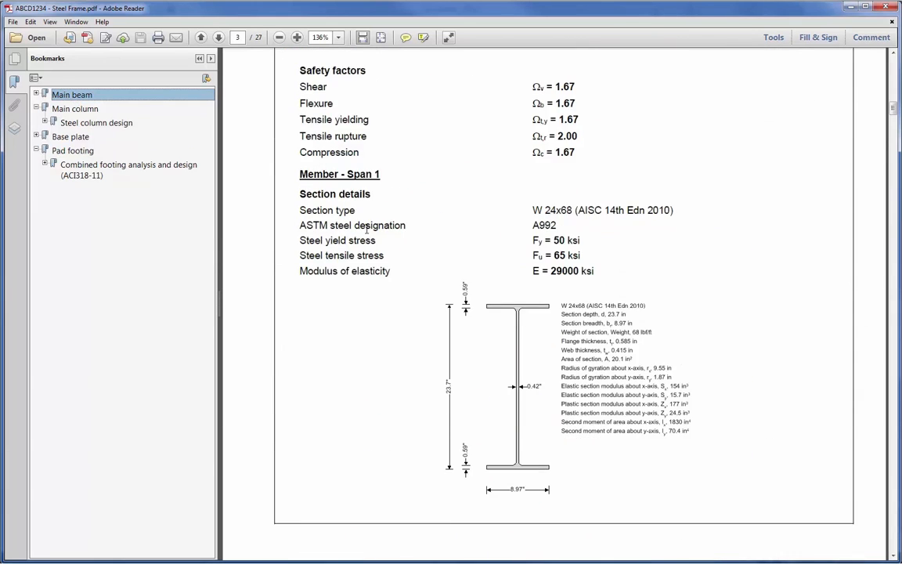